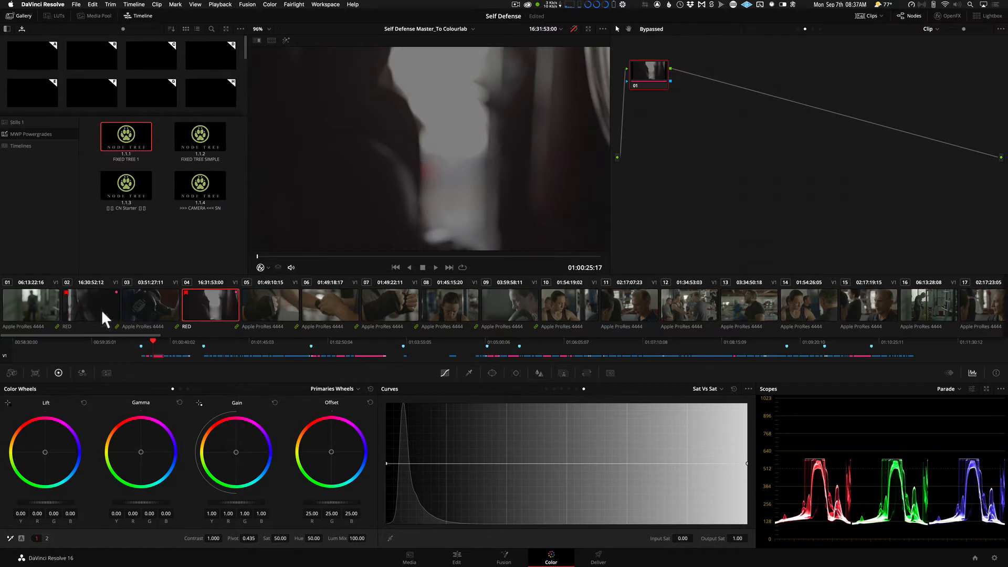
View clips 2, 8, 10 and 12 of the timeline one after another.
left_click(102, 310)
left_click(464, 312)
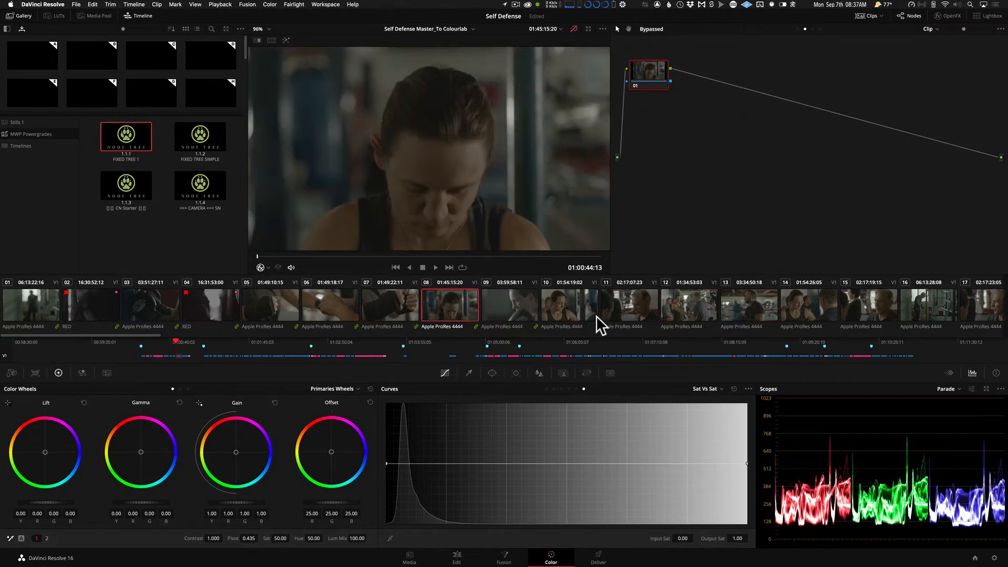
left_click(577, 306)
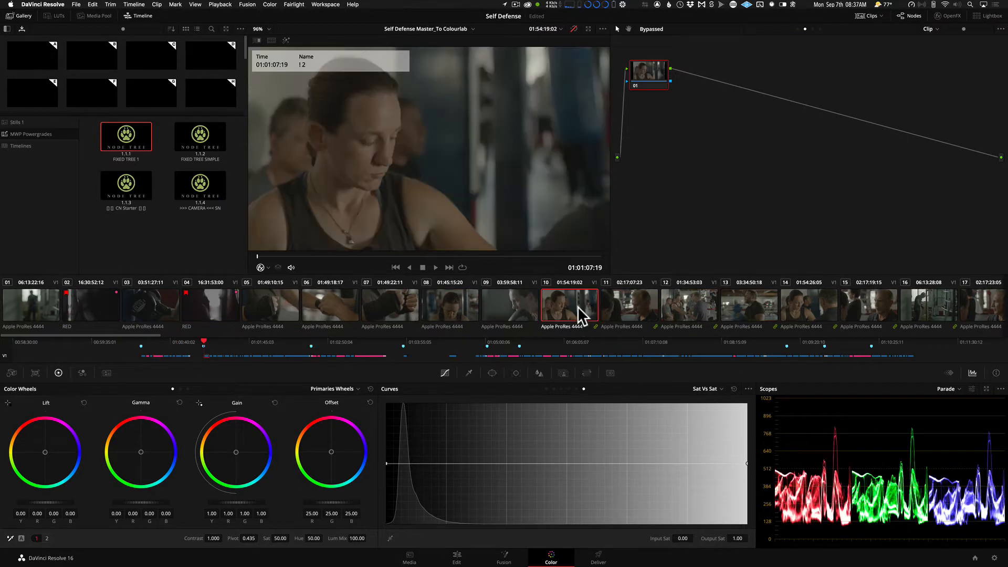
left_click(688, 307)
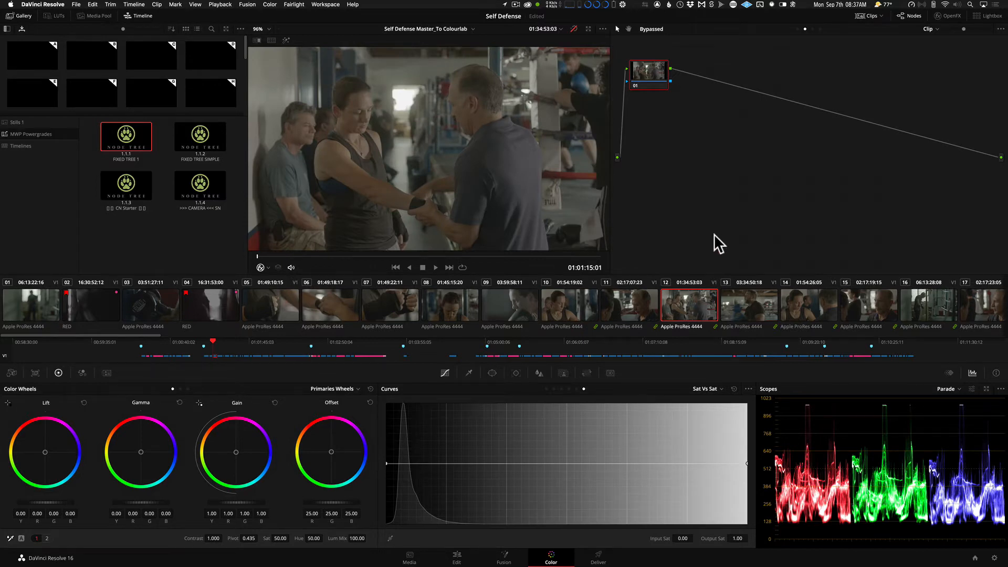
Examine the thumbnails of all timeline clips in the Lightbox, from the gym scenes through to the night and interior shots.
key("super+shift+l")
scroll(723, 256, "down", 5)
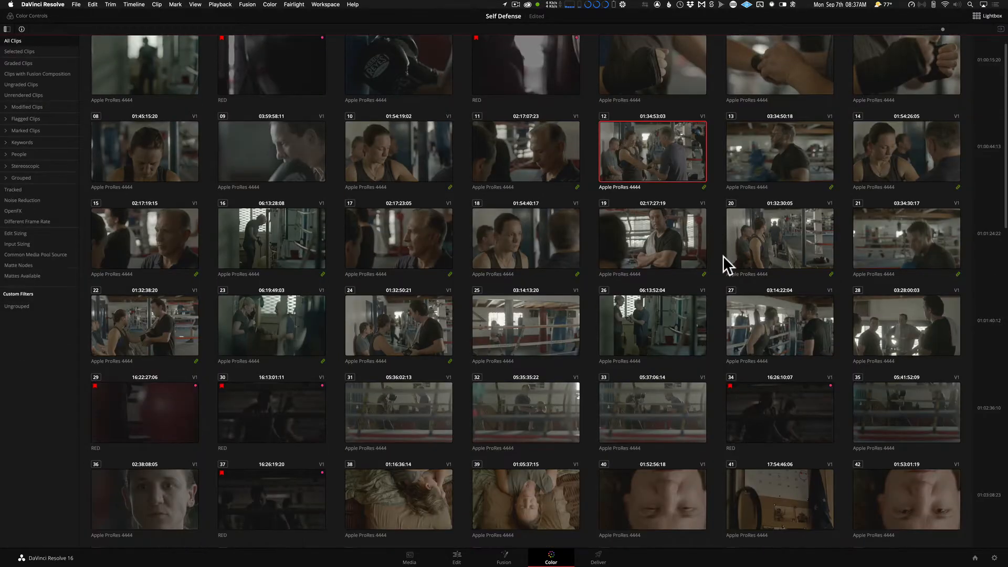
scroll(723, 256, "down", 4)
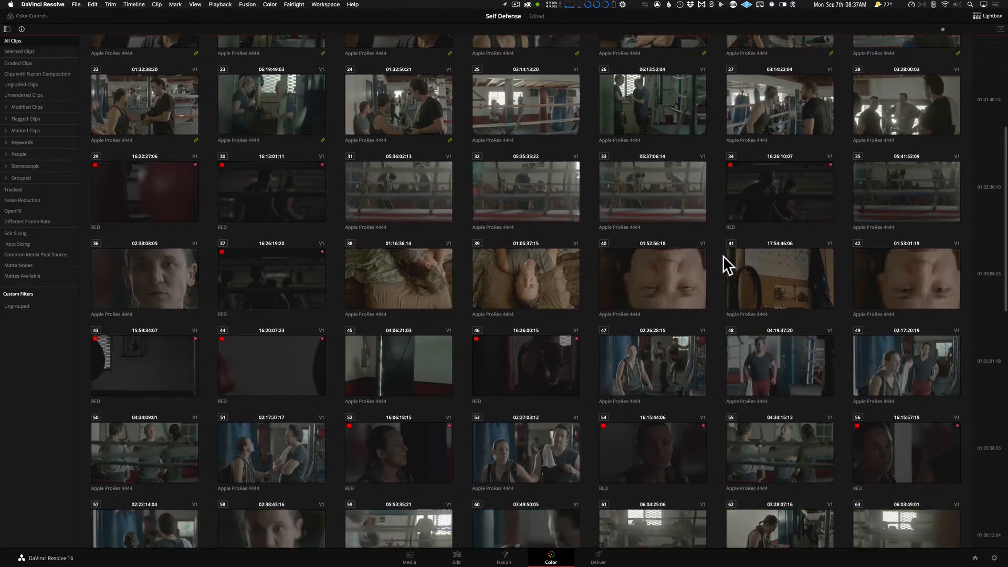
scroll(722, 256, "down", 8)
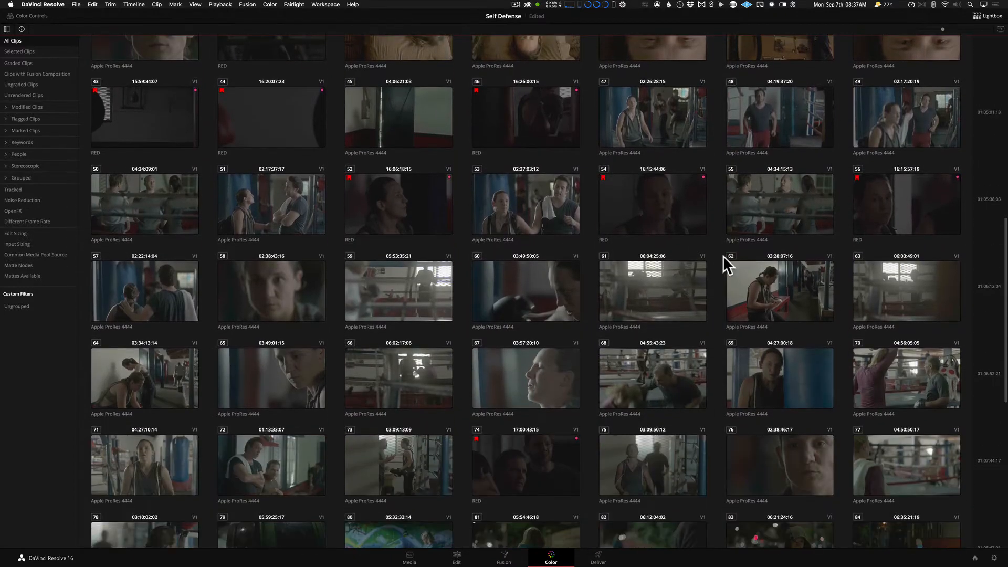
scroll(723, 256, "down", 4)
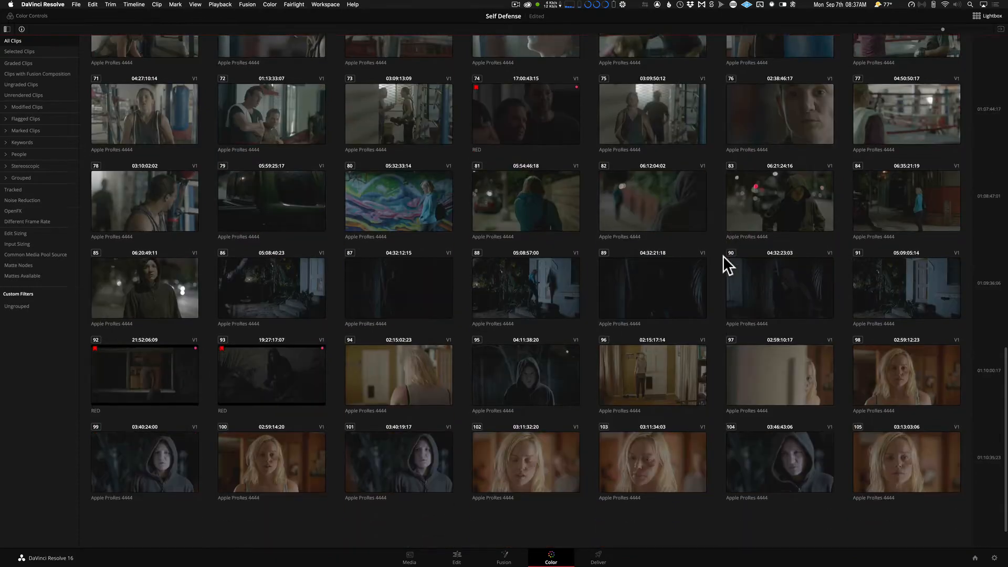
scroll(722, 257, "up", 6)
scroll(722, 256, "up", 6)
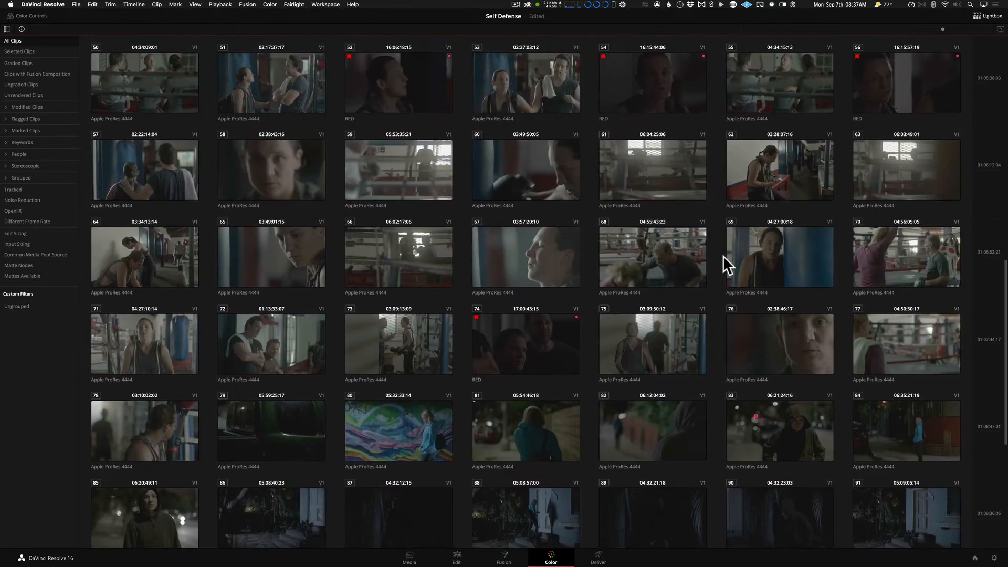
scroll(723, 256, "up", 9)
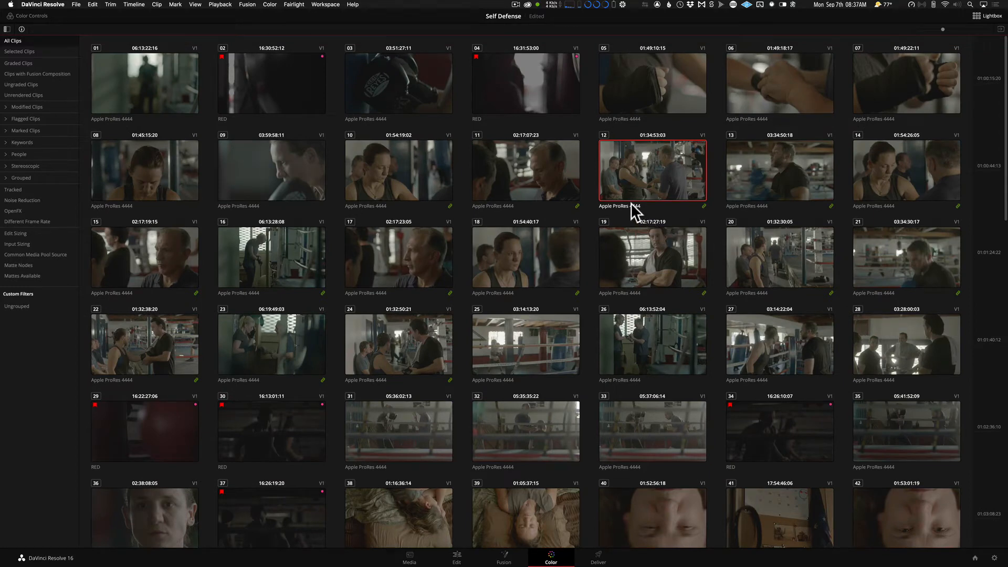
key("Escape")
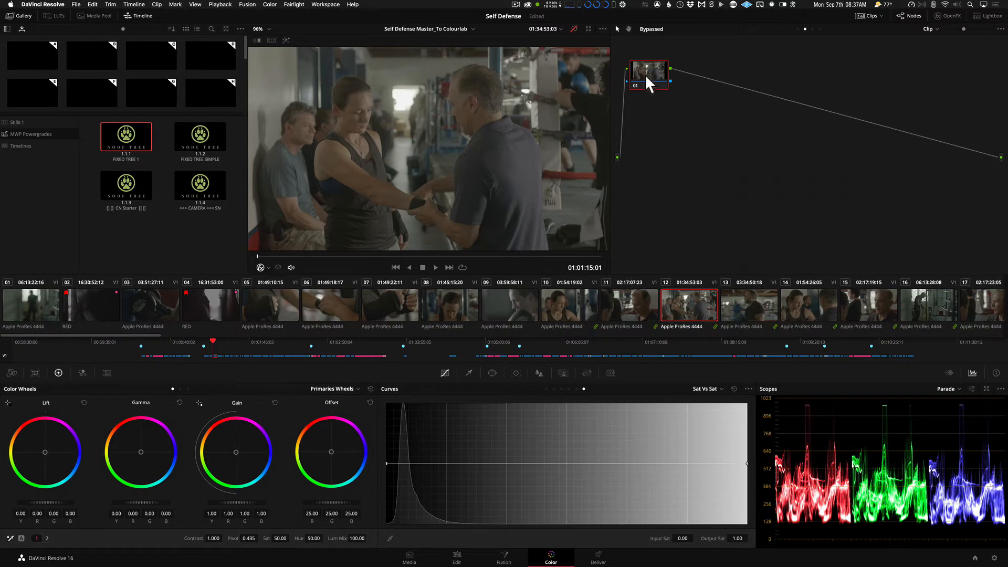
Add a second serial node to clip 12 and label the two nodes CDL and ShowLUT.
left_click_drag(646, 77, 652, 114)
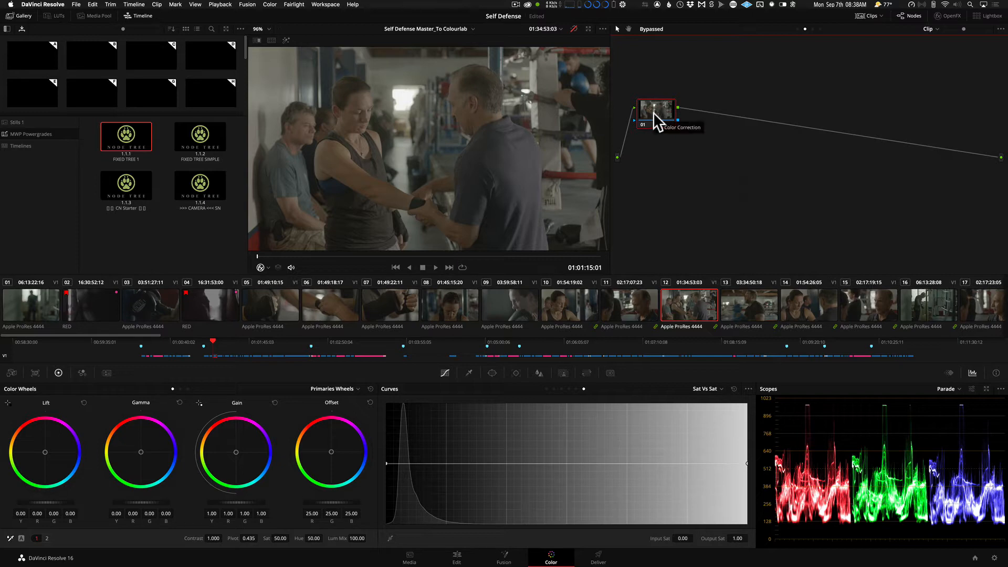
key("alt+s")
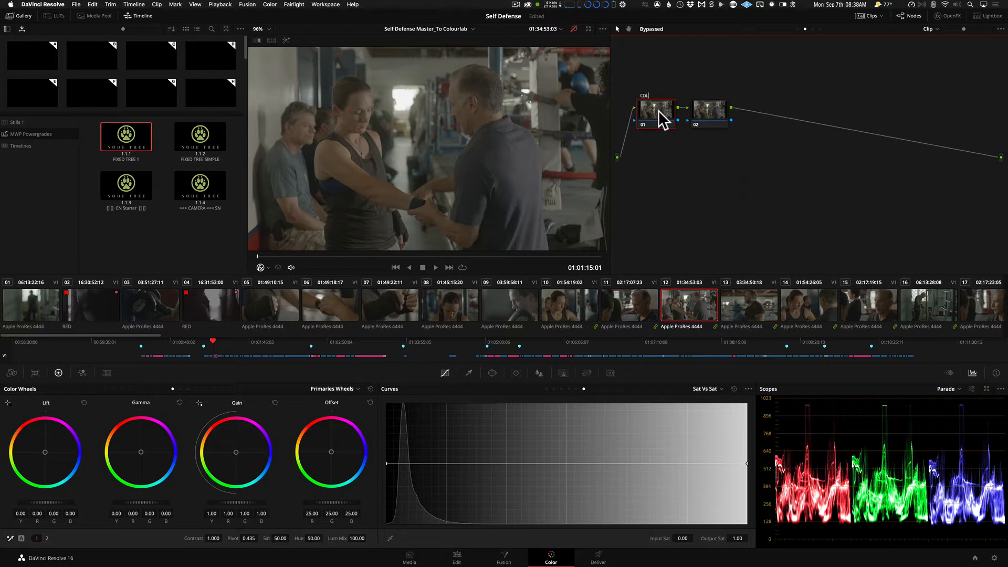
left_click(713, 114)
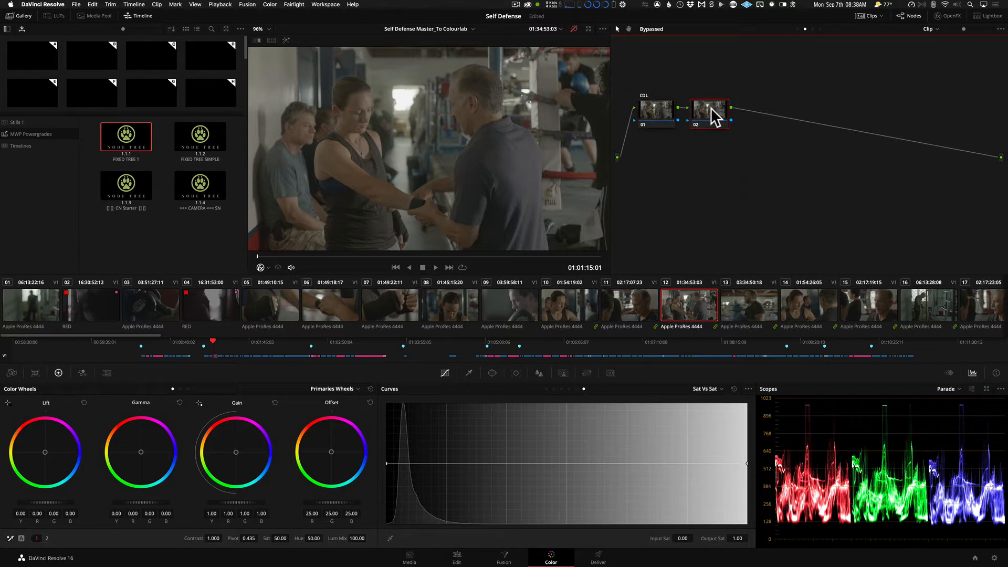
type("ShowLUT")
key("Return")
left_click(655, 108)
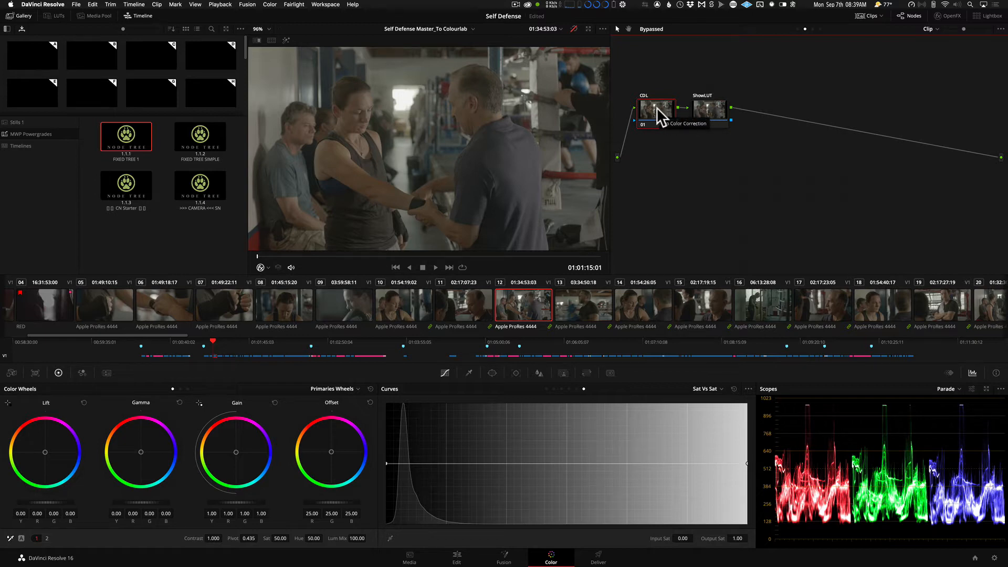
left_click(707, 107)
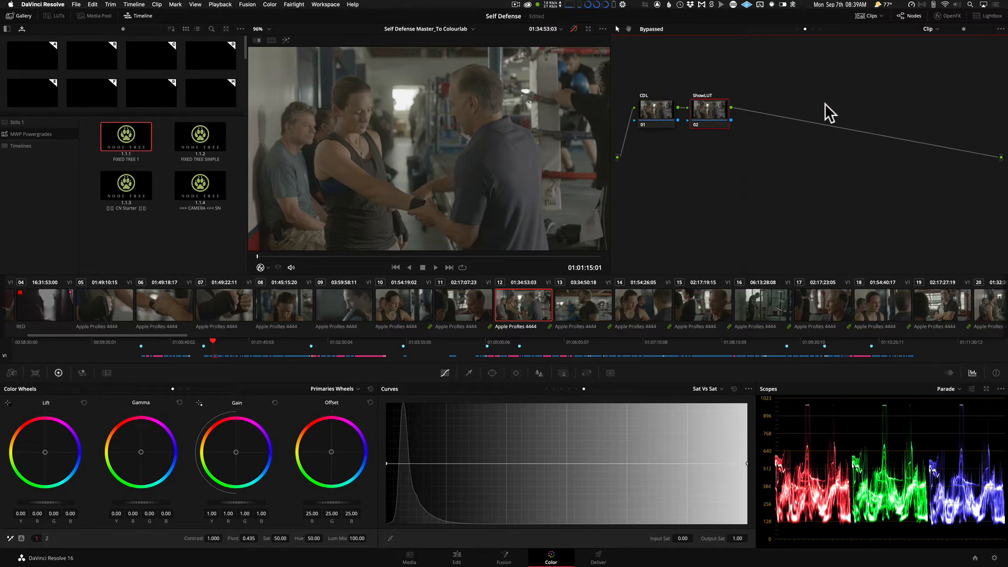
left_click(653, 112)
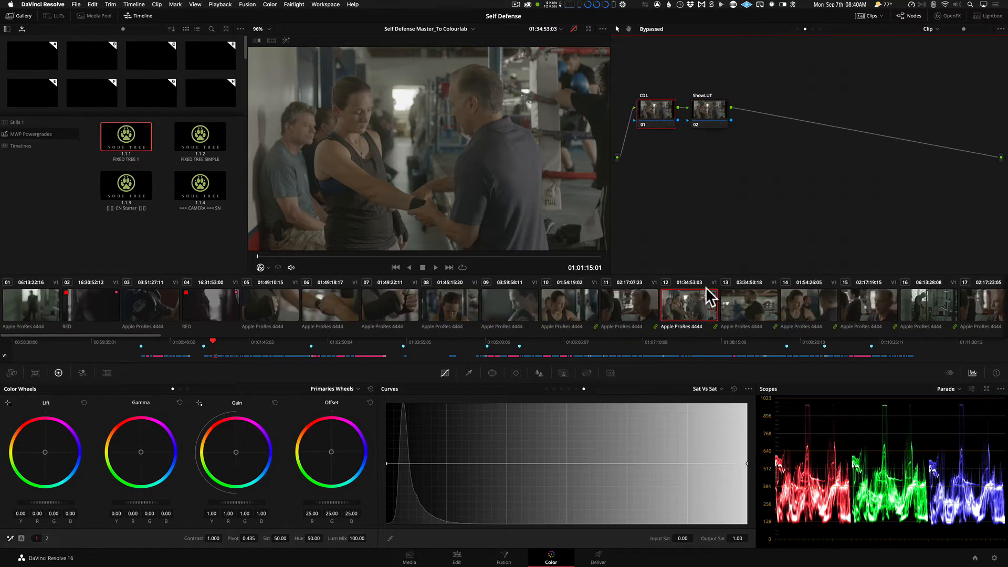
Compare clips 10, 9, 17, 18 and 26 in the Lightbox, view clip 26 in the Color page and return to clip 12.
key("super+alt+l")
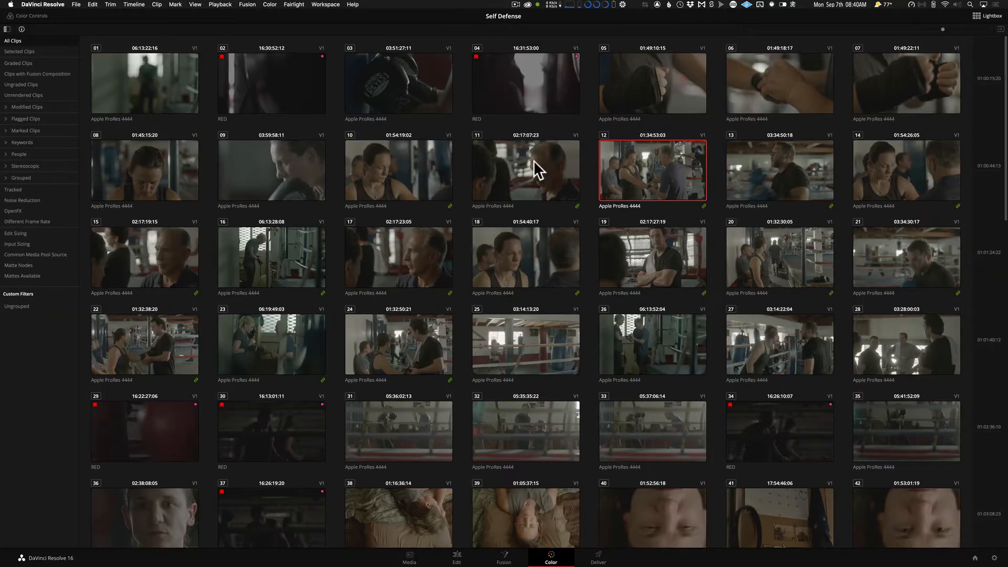
left_click(364, 168)
left_click(299, 166)
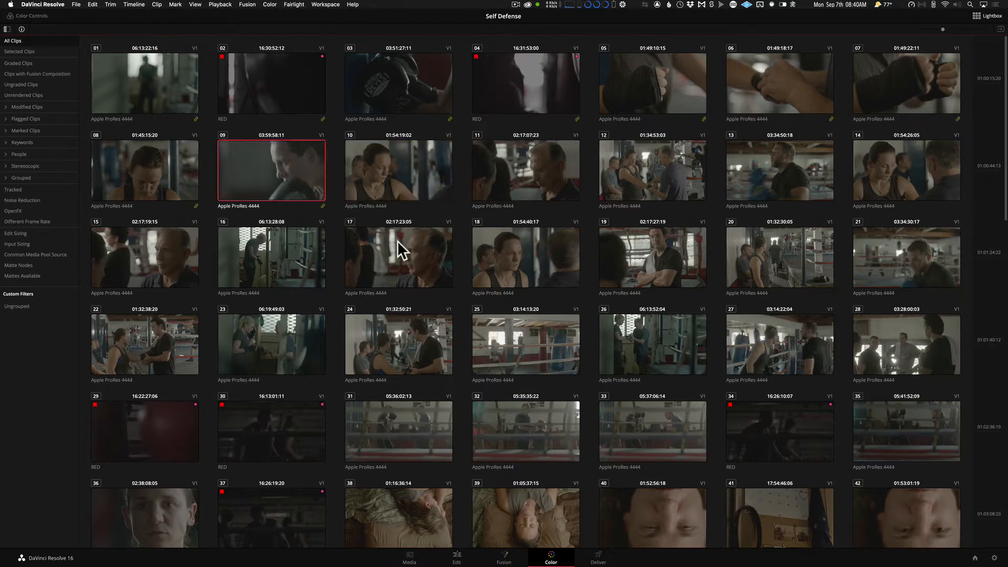
left_click(411, 251)
left_click(515, 275)
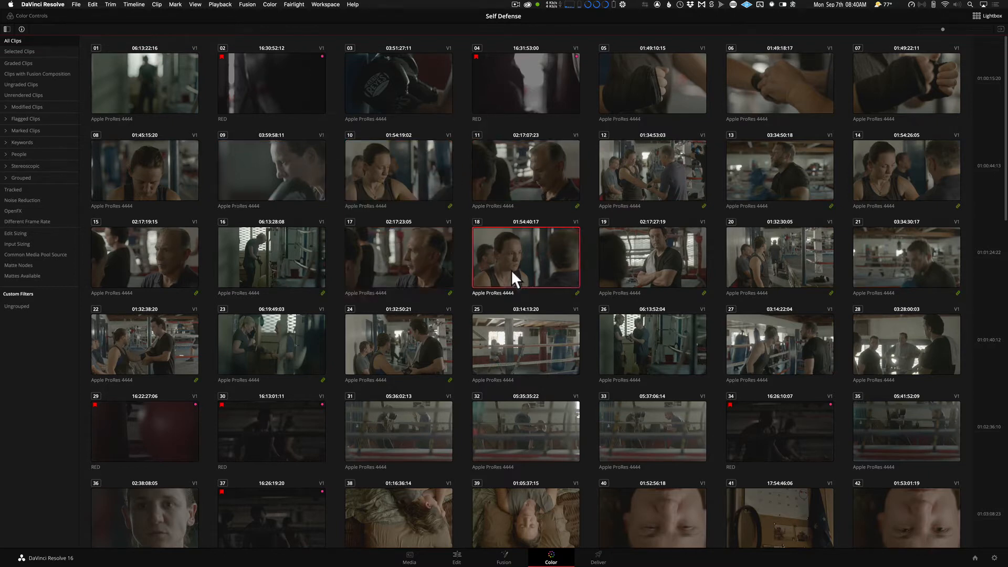
left_click(650, 345)
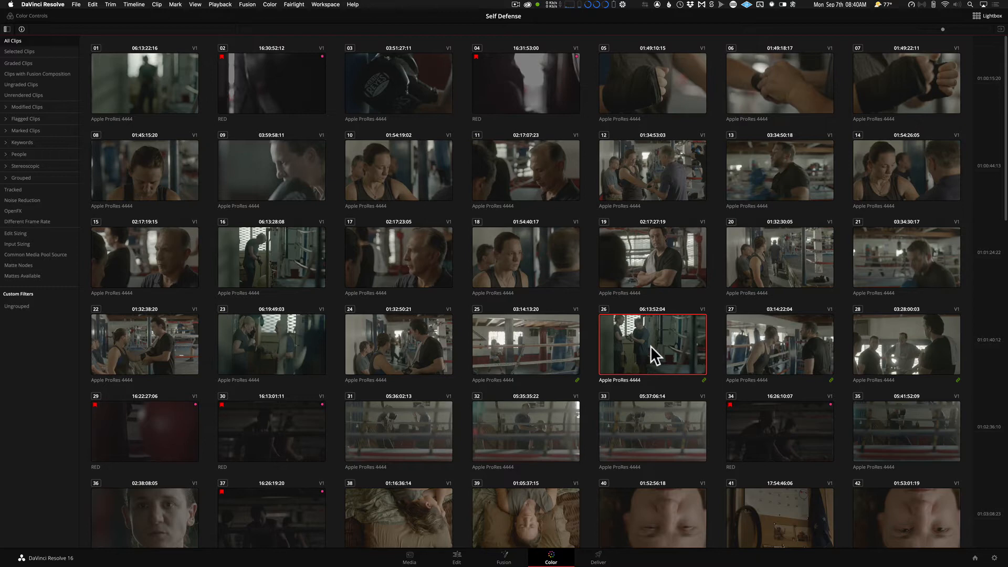
double_click(654, 338)
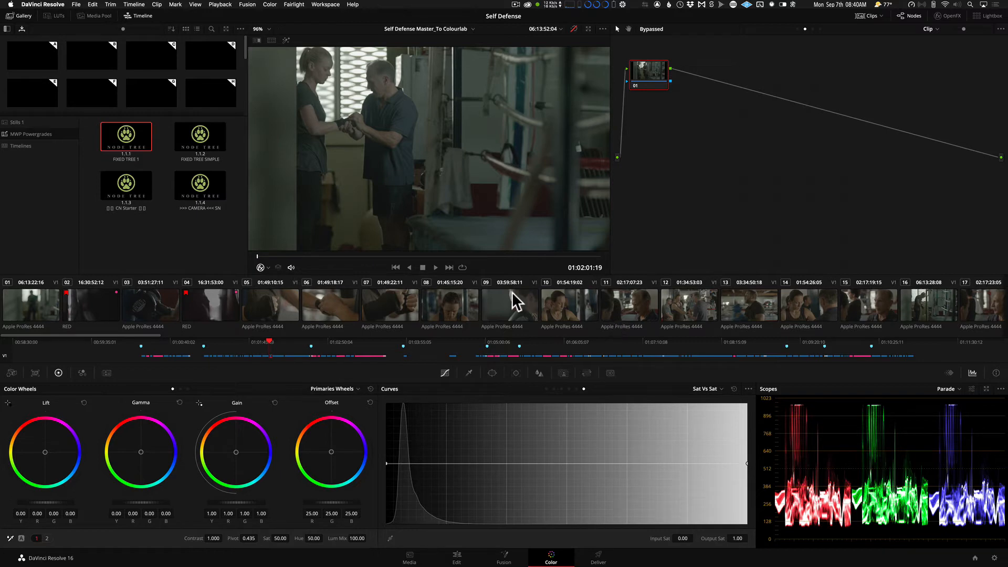
left_click(692, 307)
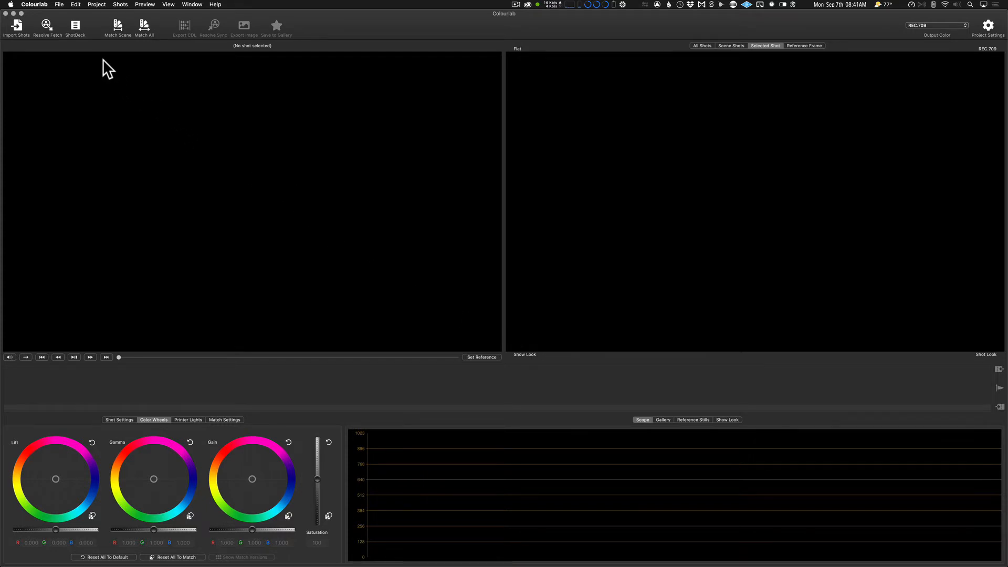
Open the ShotDeck website from Colourlab and browse its full collection of shots.
left_click(77, 23)
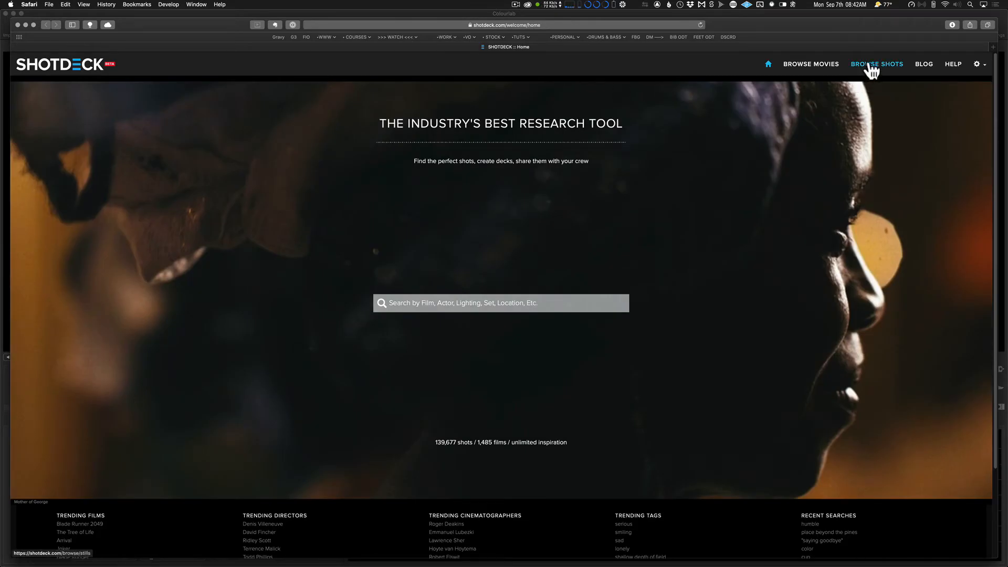
left_click(869, 67)
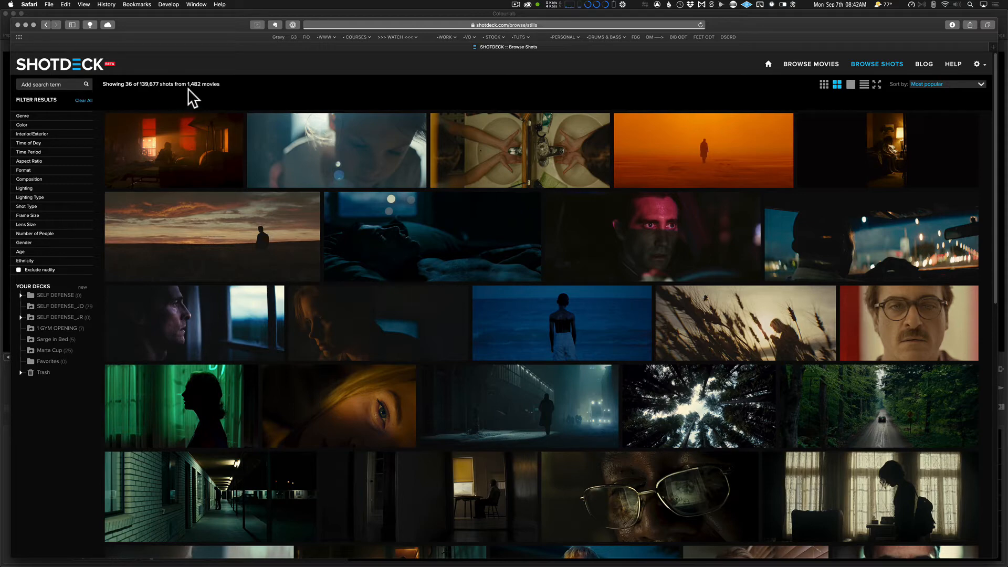
scroll(389, 207, "down", 10)
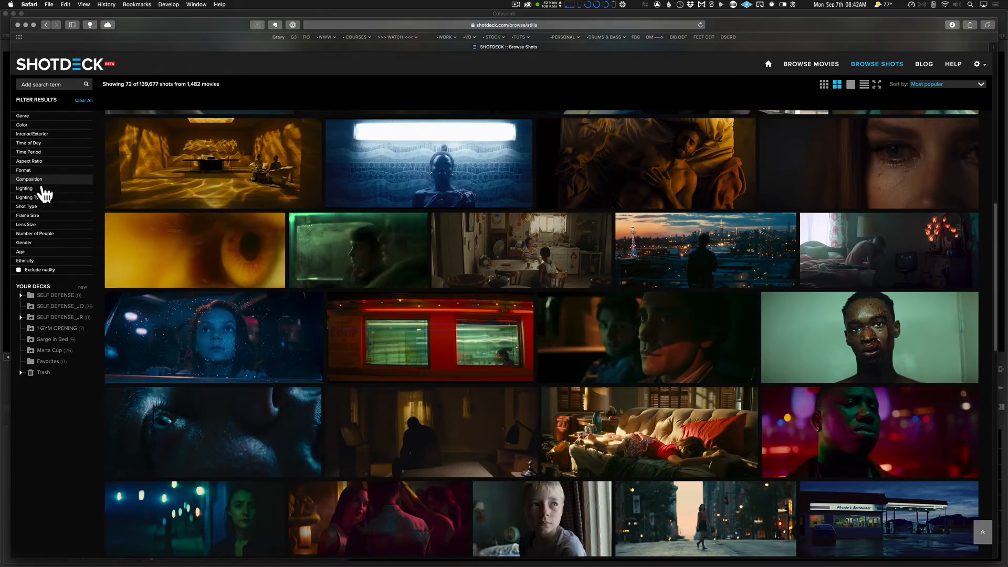
Examine ShotDeck's Format, Time Period, Interior/Exterior and Lighting Type filter options and look through the popular shots.
left_click(19, 171)
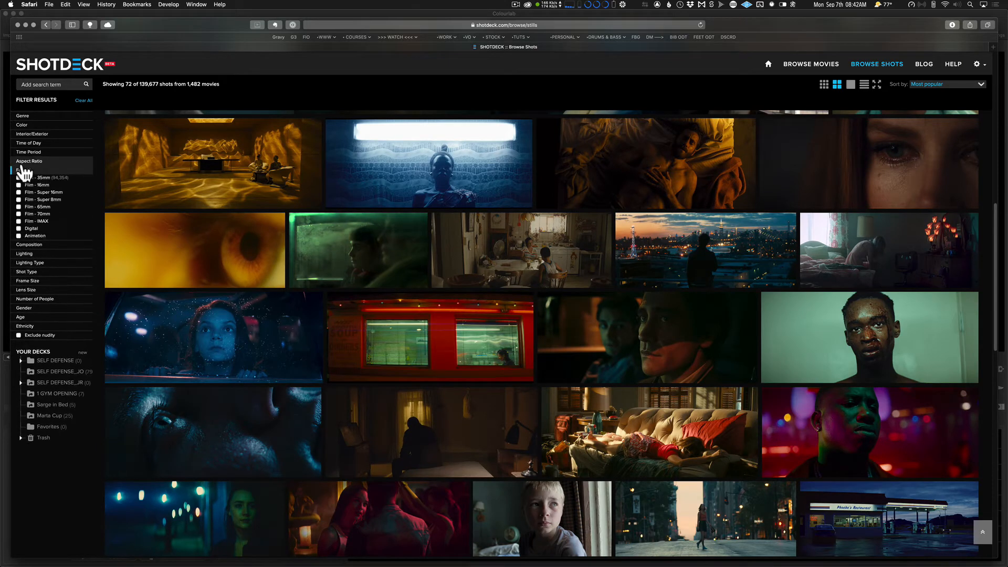
left_click(22, 152)
left_click(27, 135)
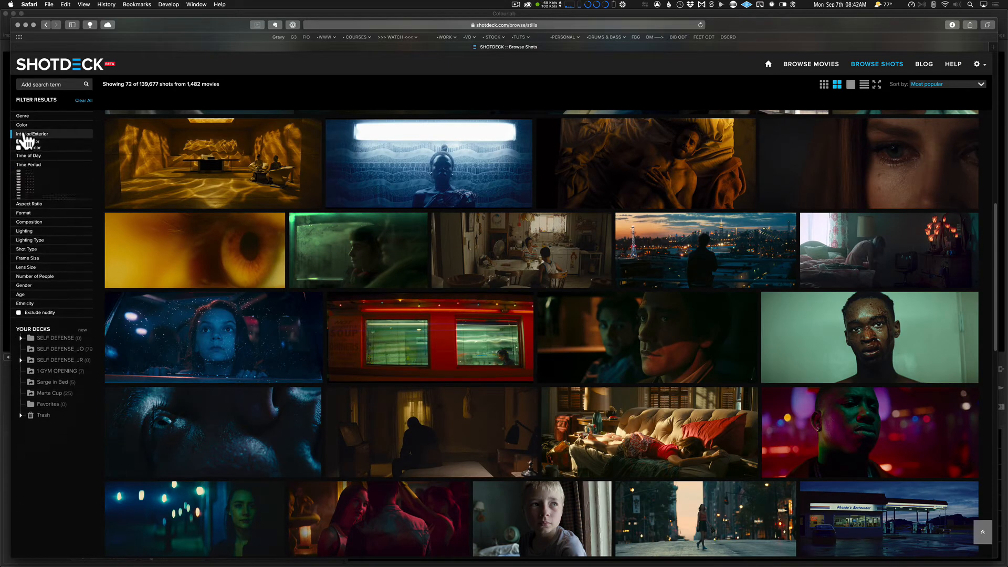
left_click(38, 213)
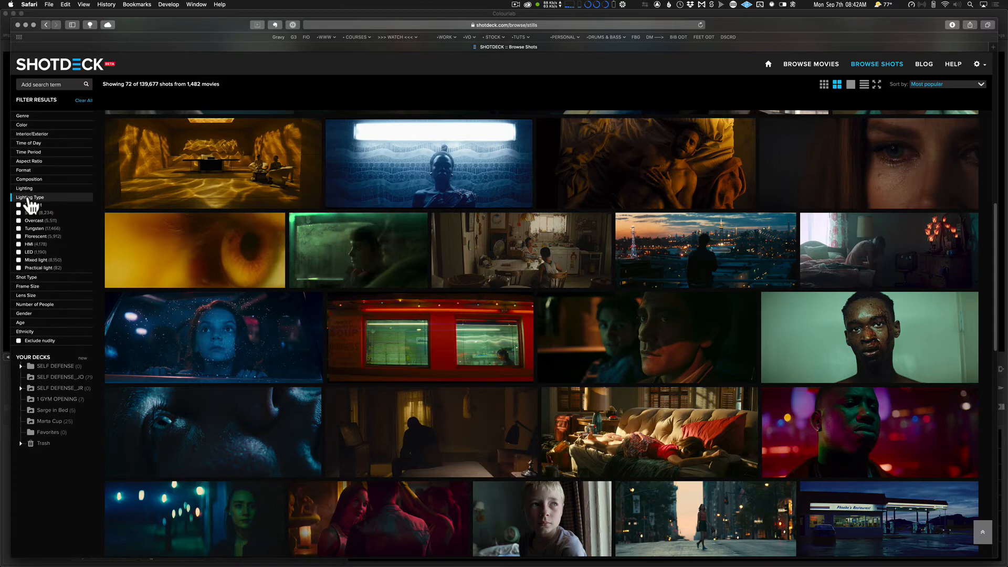
left_click(30, 197)
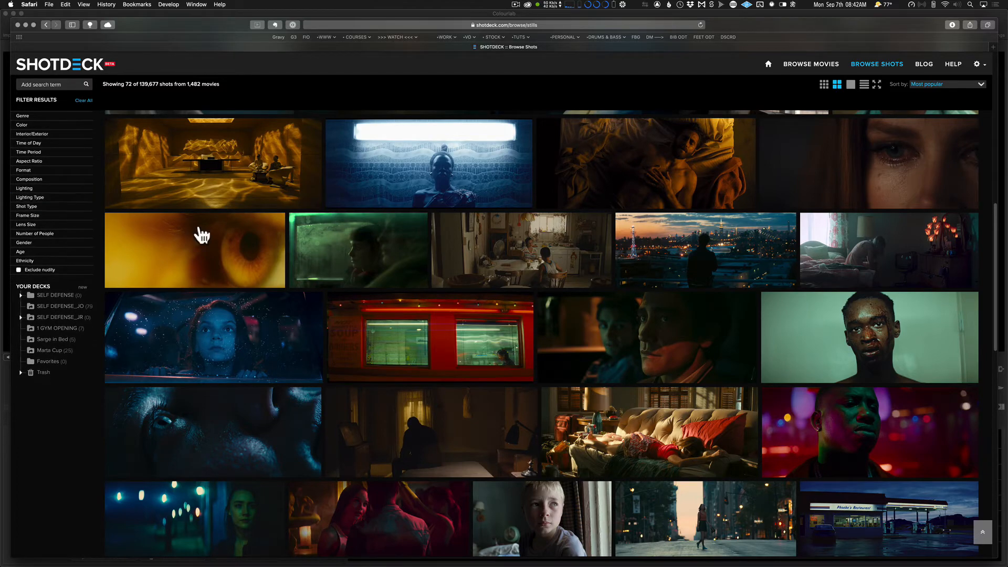
scroll(582, 306, "down", 2)
scroll(583, 306, "up", 10)
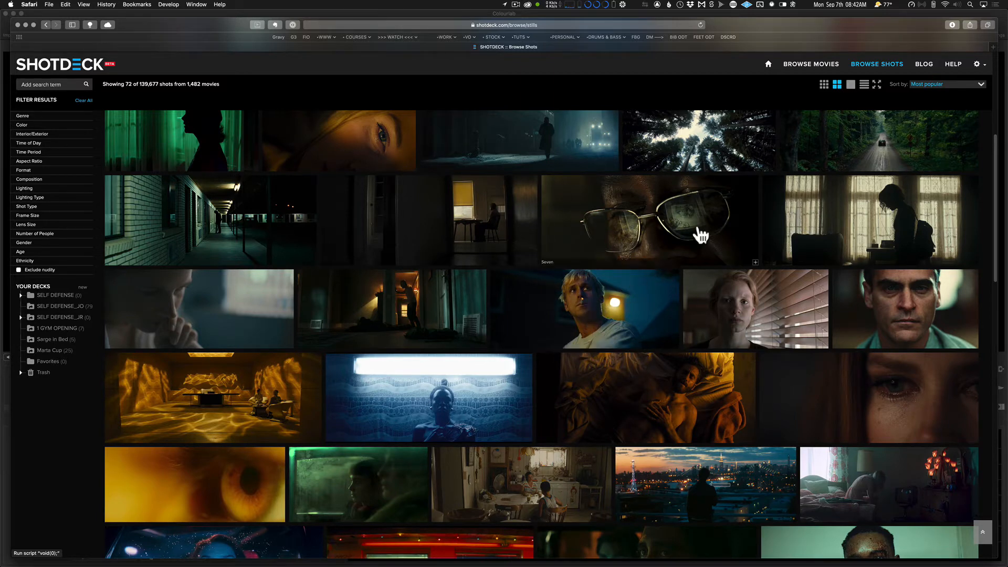
Open the SELF DEFENSE_JO deck and look through its reference stills.
left_click(59, 307)
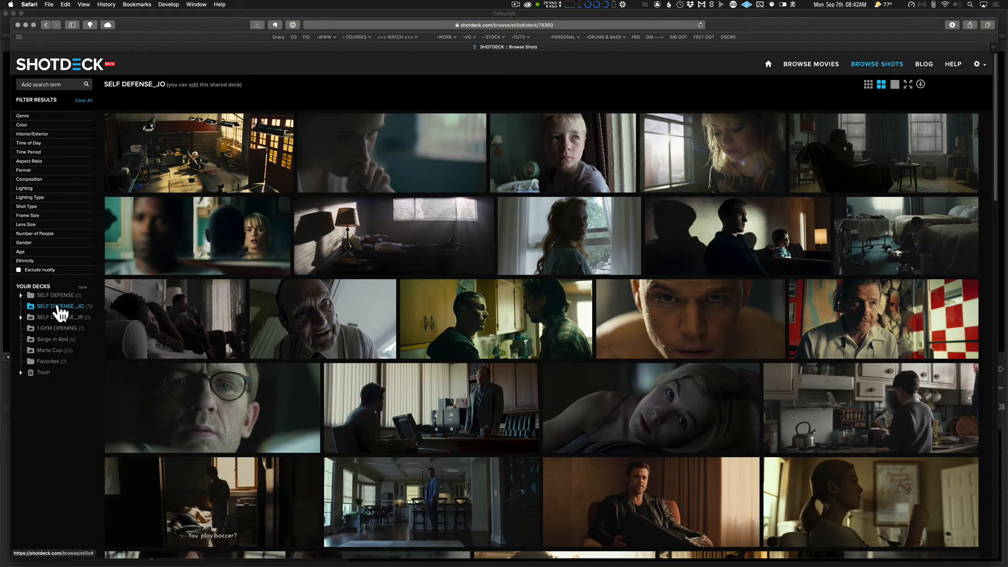
scroll(646, 263, "down", 2)
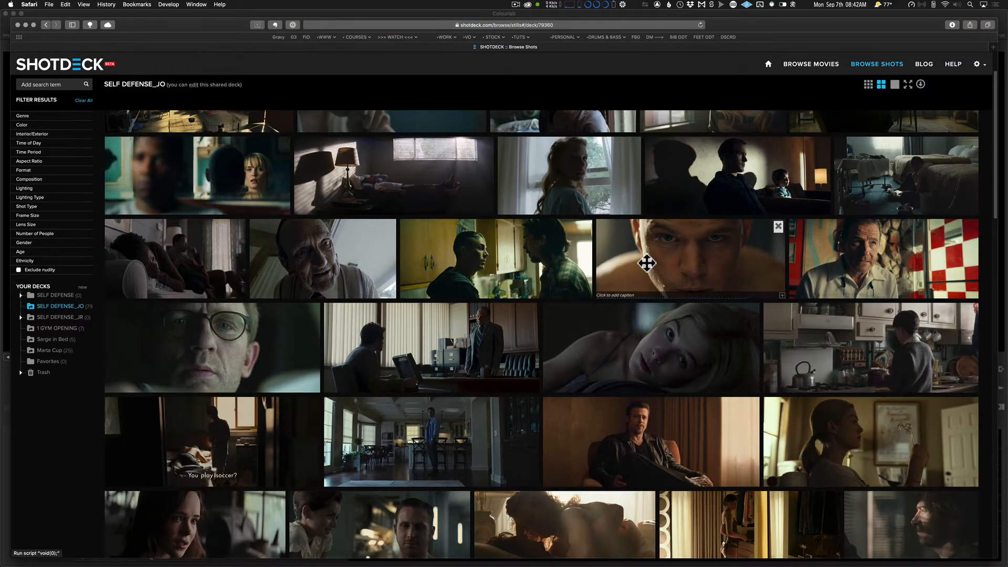
scroll(646, 263, "down", 15)
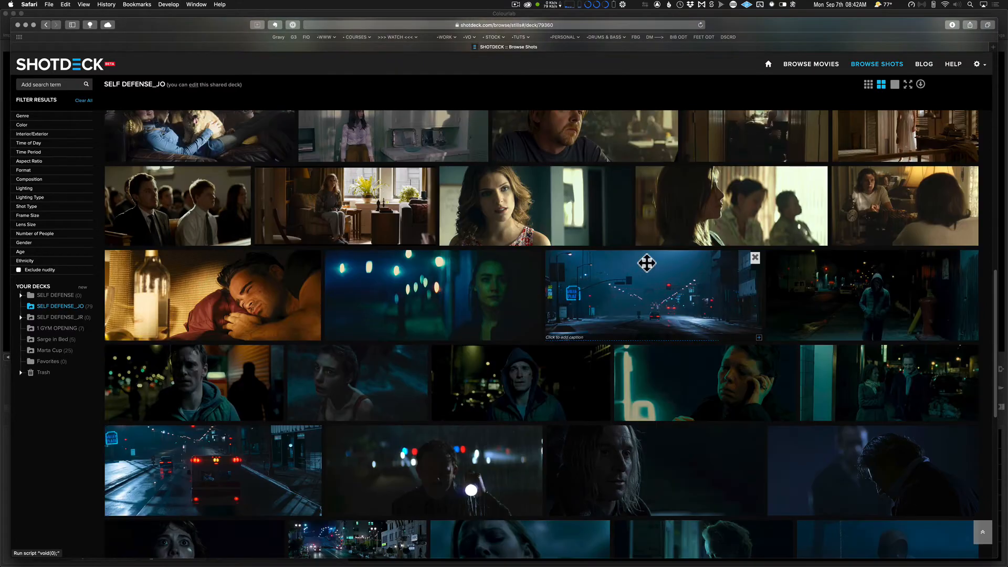
scroll(646, 263, "down", 6)
scroll(646, 263, "up", 8)
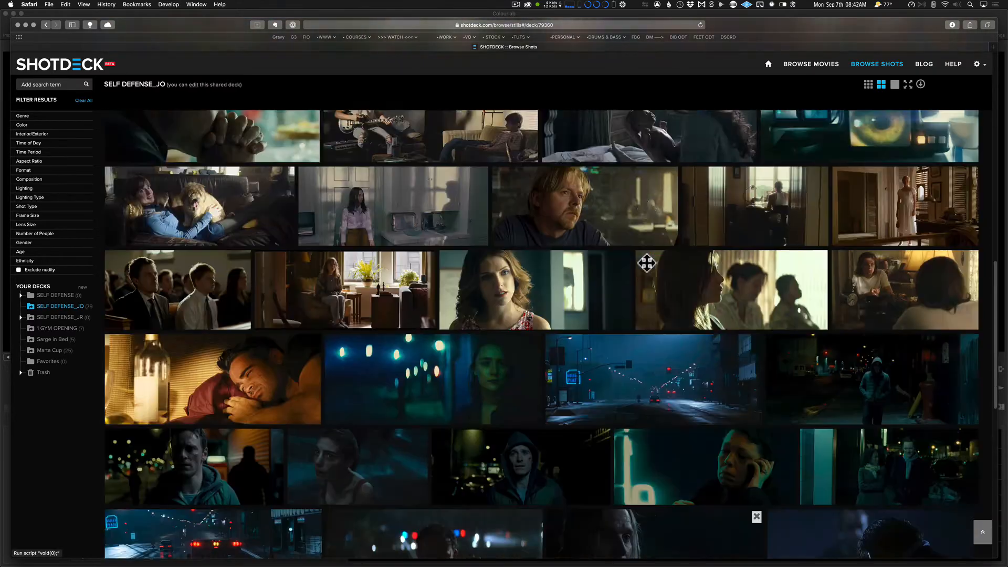
scroll(647, 263, "up", 10)
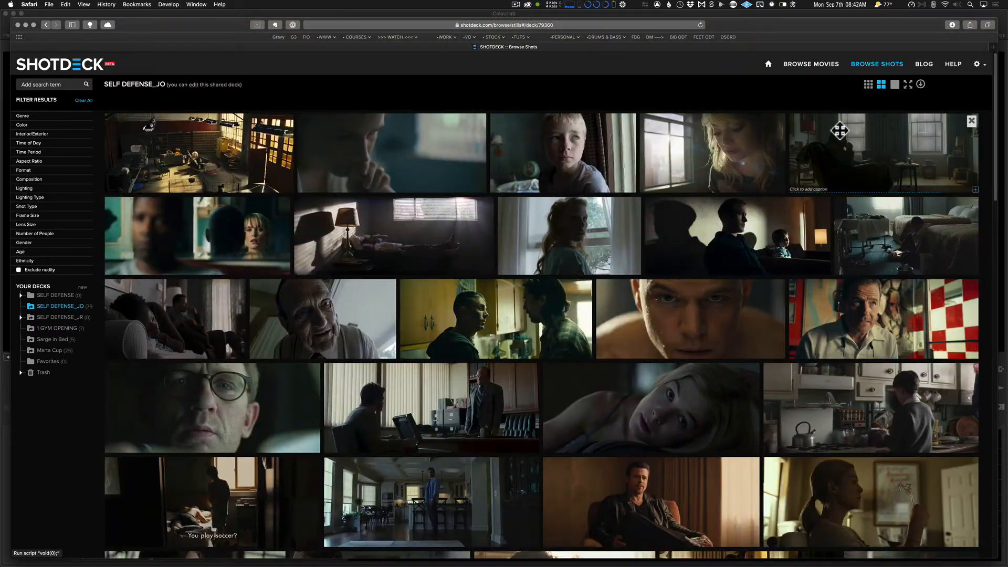
View the export format options for the SELF DEFENSE_JO deck, dismiss them and close the ShotDeck page.
left_click(920, 85)
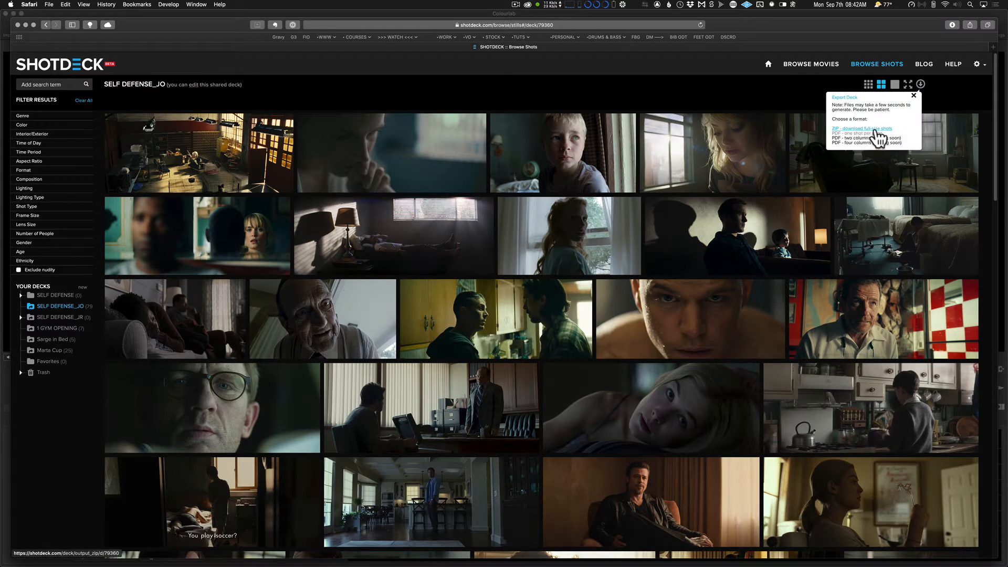
left_click(914, 95)
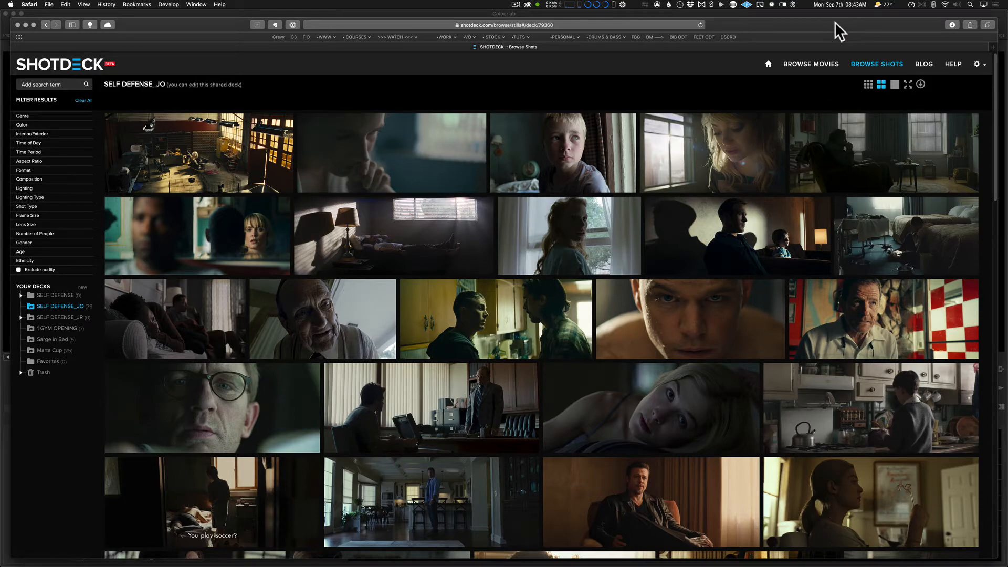
key("super+w")
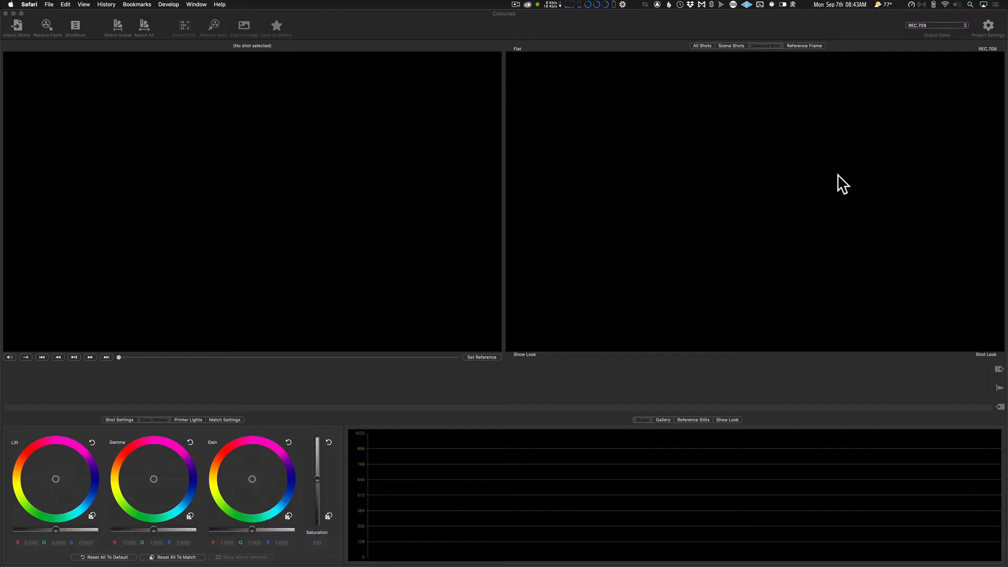
Return to Colourlab and look through the reference stills imported into the project.
left_click(849, 318)
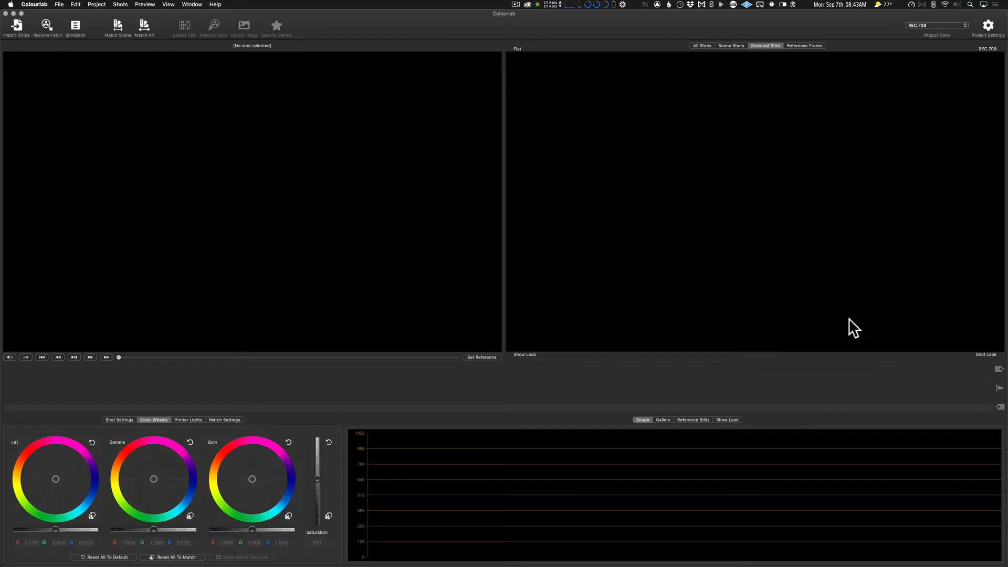
left_click(700, 420)
scroll(725, 468, "down", 3)
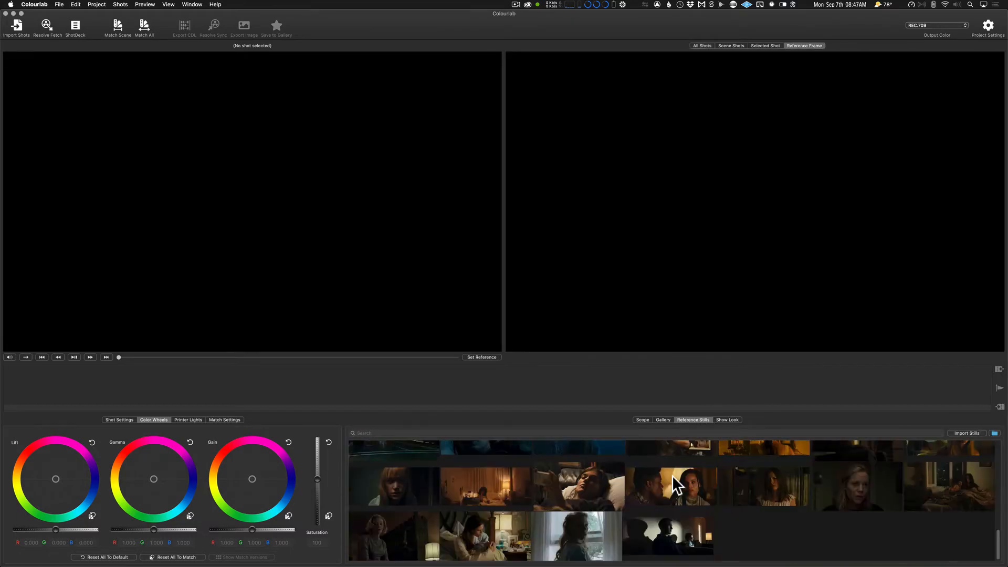
scroll(672, 475, "up", 5)
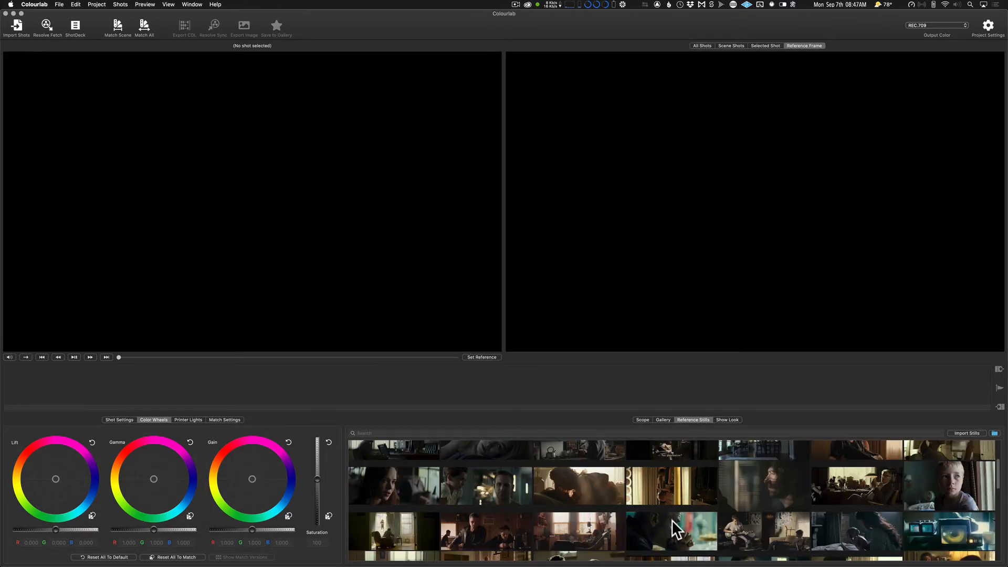
scroll(663, 502, "up", 2)
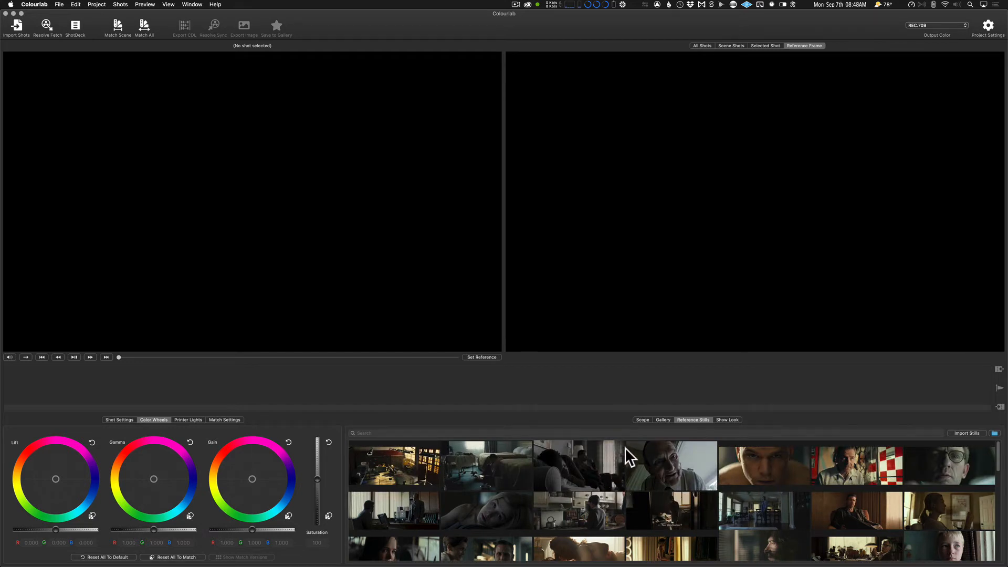
Fetch the Self Defense timeline from DaVinci Resolve into Colourlab and accept the ARRI and RED camera profile assignments.
left_click(44, 23)
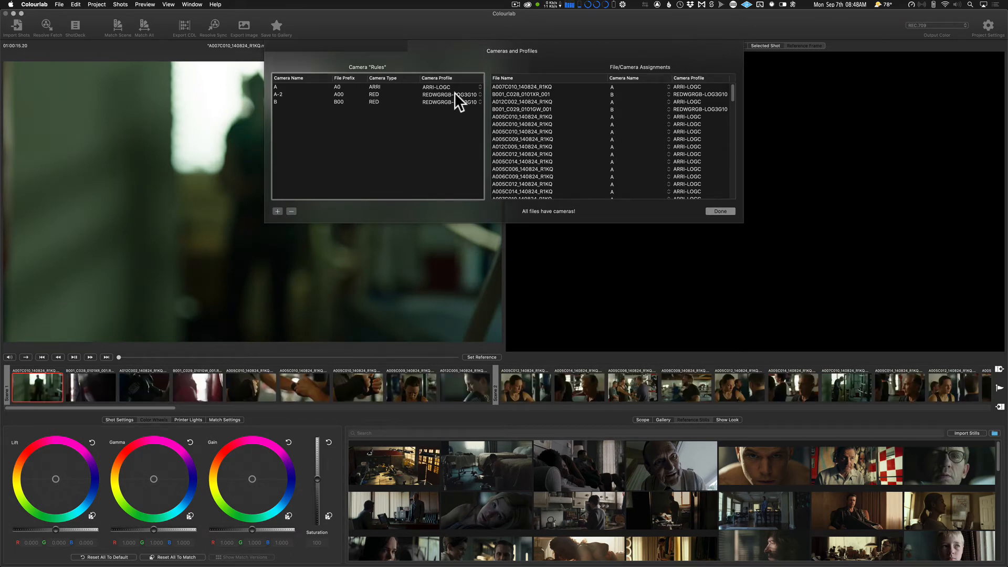
key("super+Tab")
key("super+Tab")
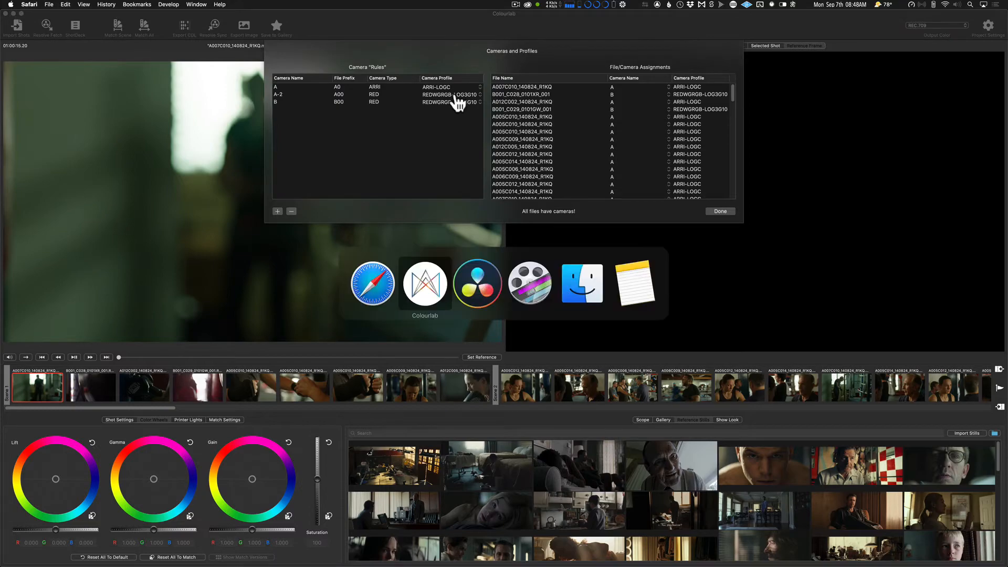
key("super+Tab")
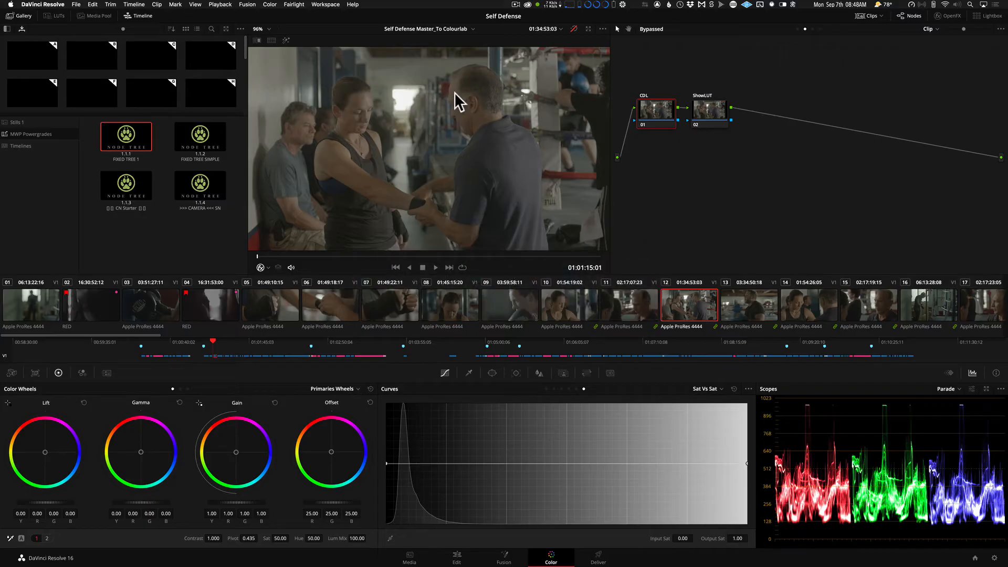
key("super+Tab")
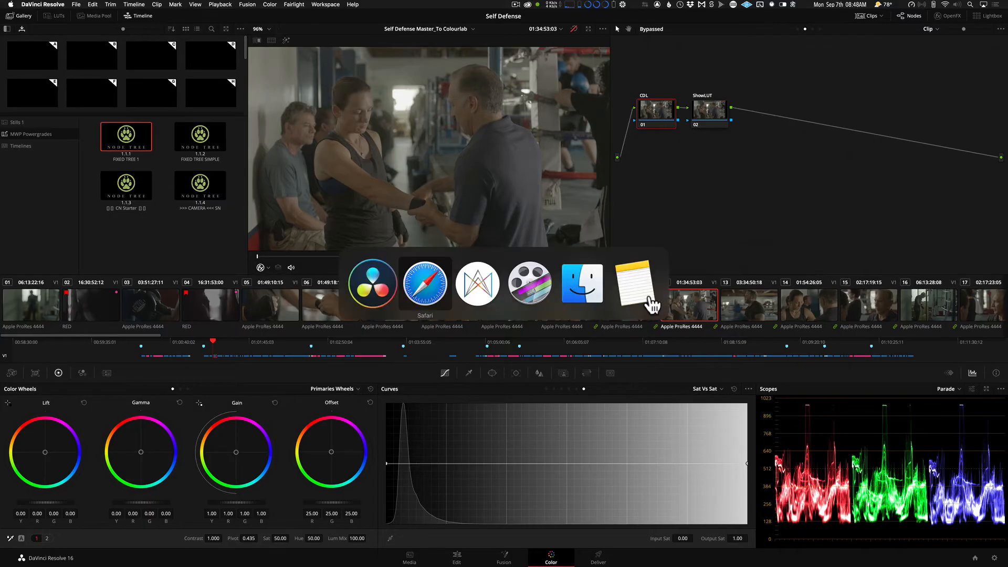
key("super+Tab")
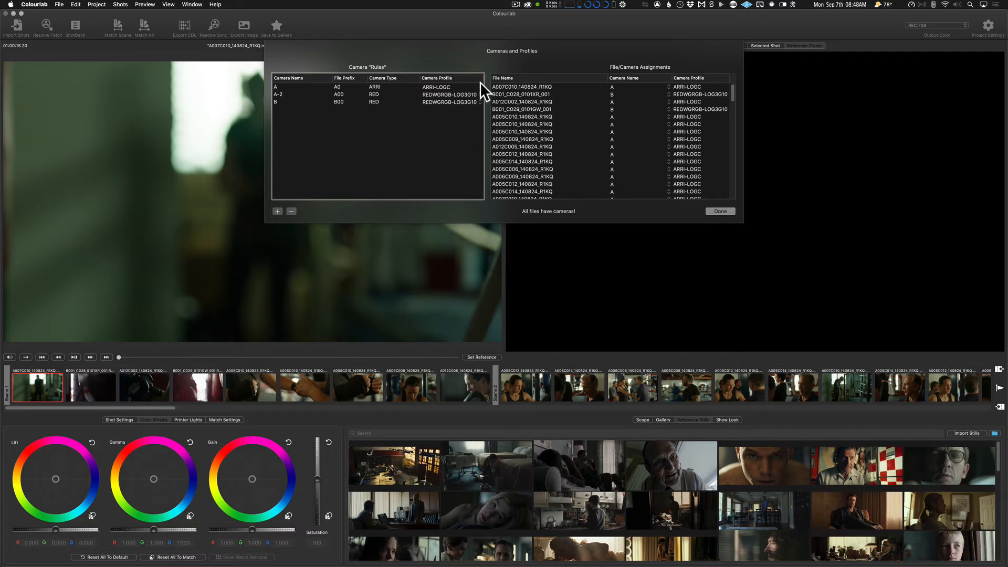
left_click(725, 210)
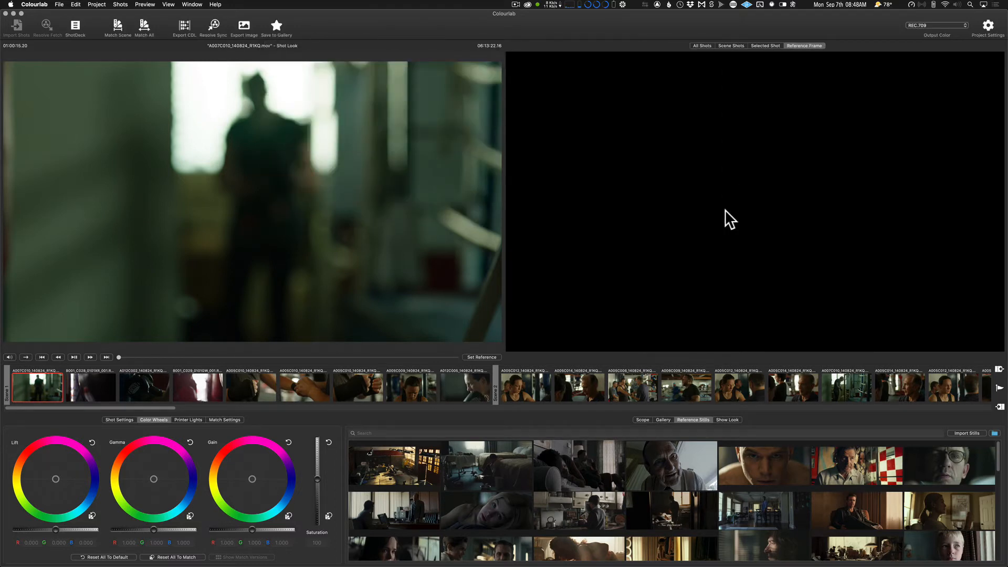
Look through the fetched shots scene by scene along the Colourlab timeline.
scroll(639, 381, "right", 6)
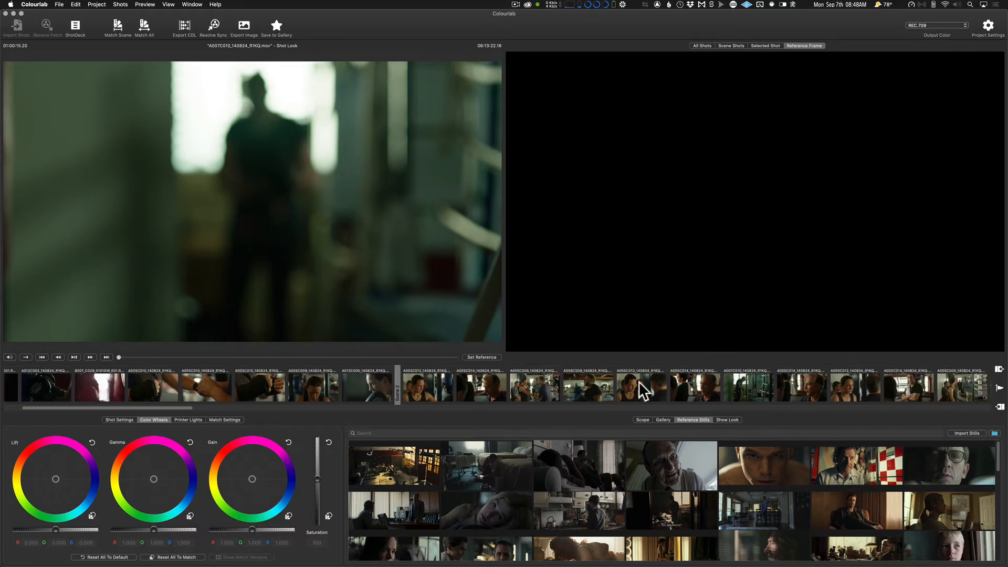
scroll(639, 381, "right", 10)
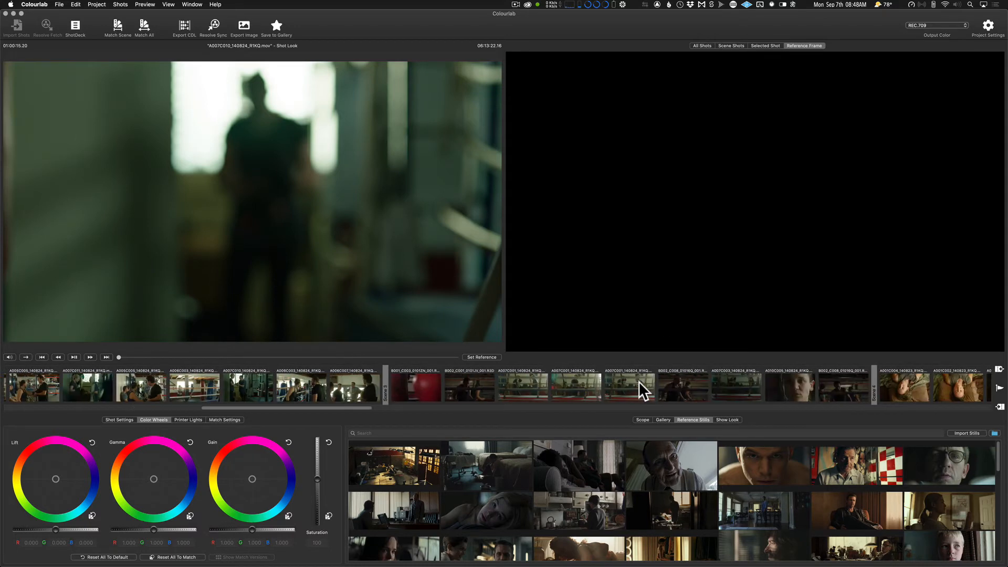
scroll(638, 381, "right", 6)
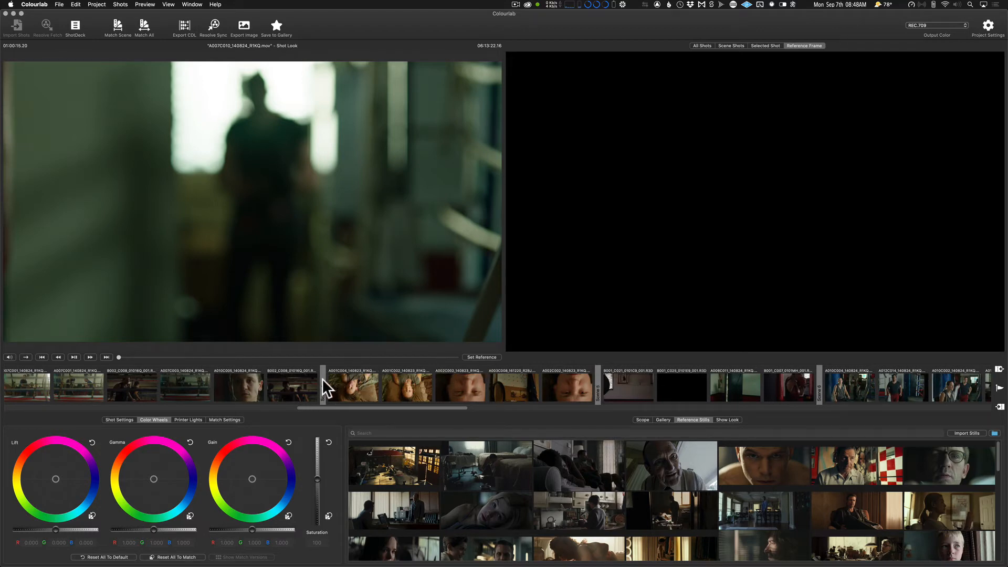
scroll(569, 391, "right", 10)
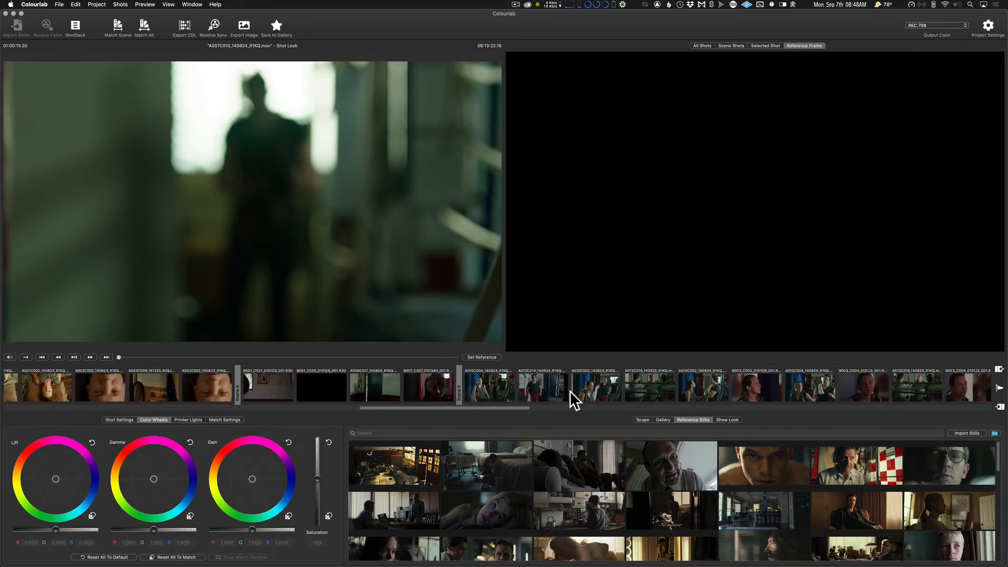
scroll(569, 391, "right", 8)
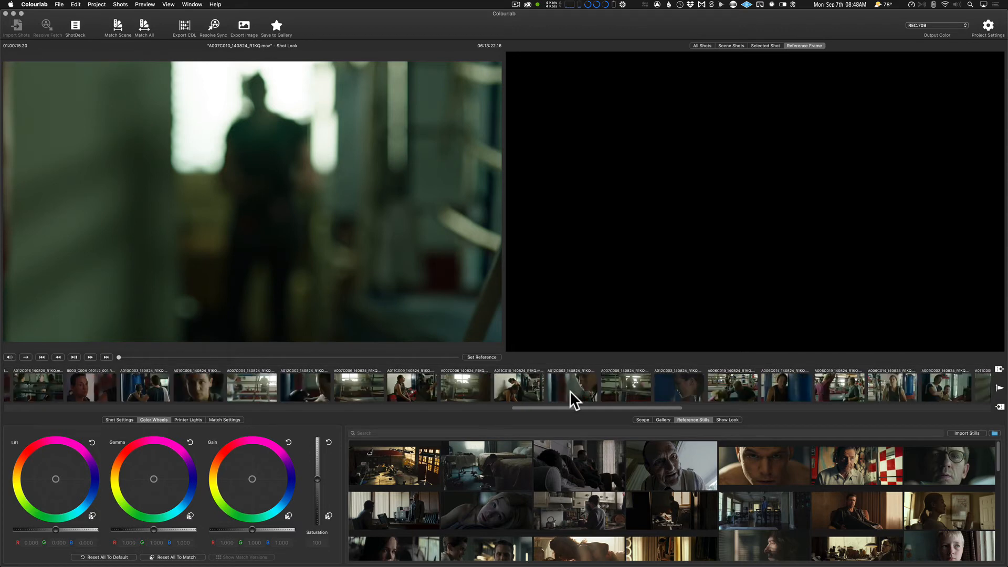
scroll(821, 387, "right", 3)
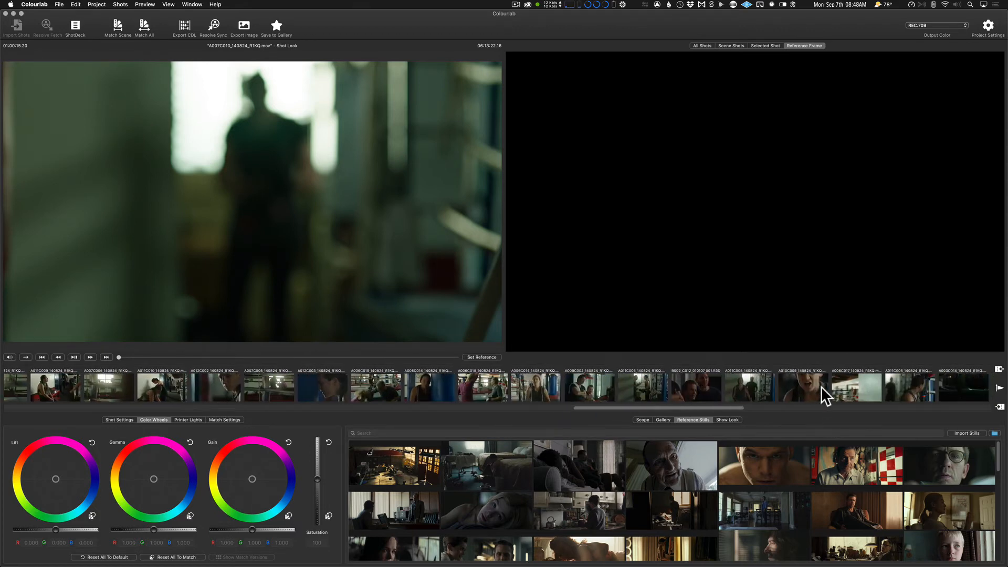
Show the shots grouped by scene and view shots A006C014, A010C003 and A012C014 from the boxing gym scene.
left_click(726, 44)
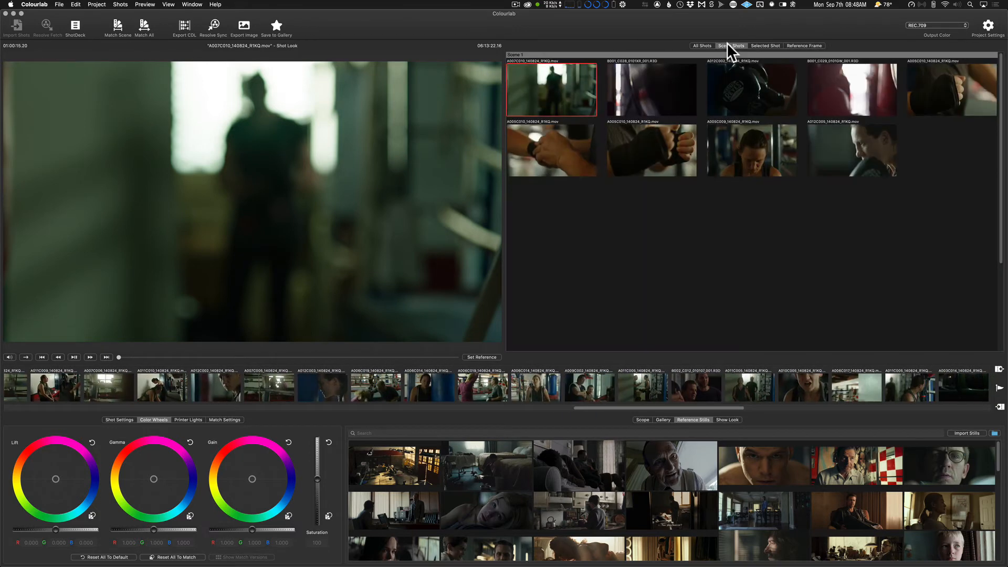
left_click(549, 387)
scroll(540, 386, "left", 15)
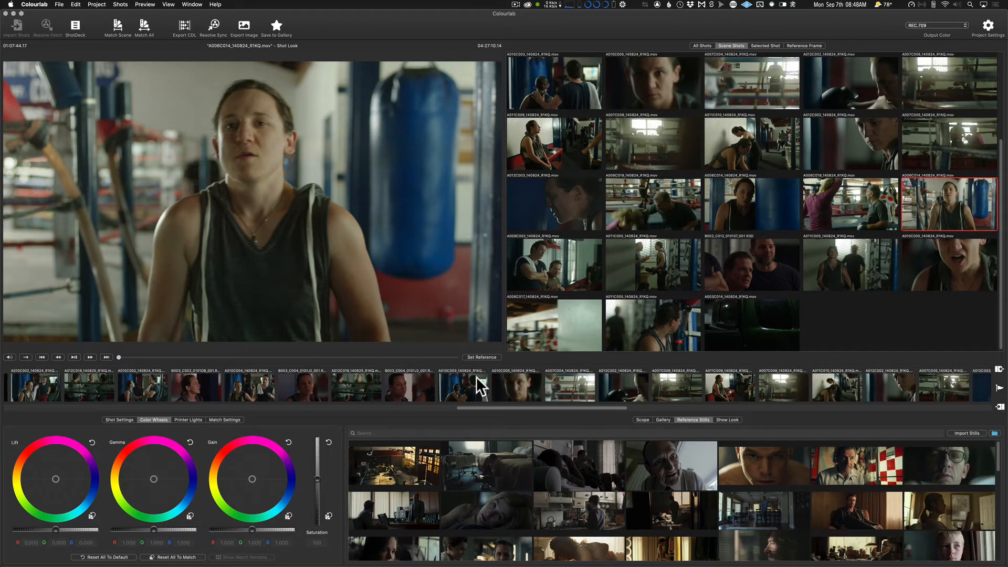
left_click(476, 377)
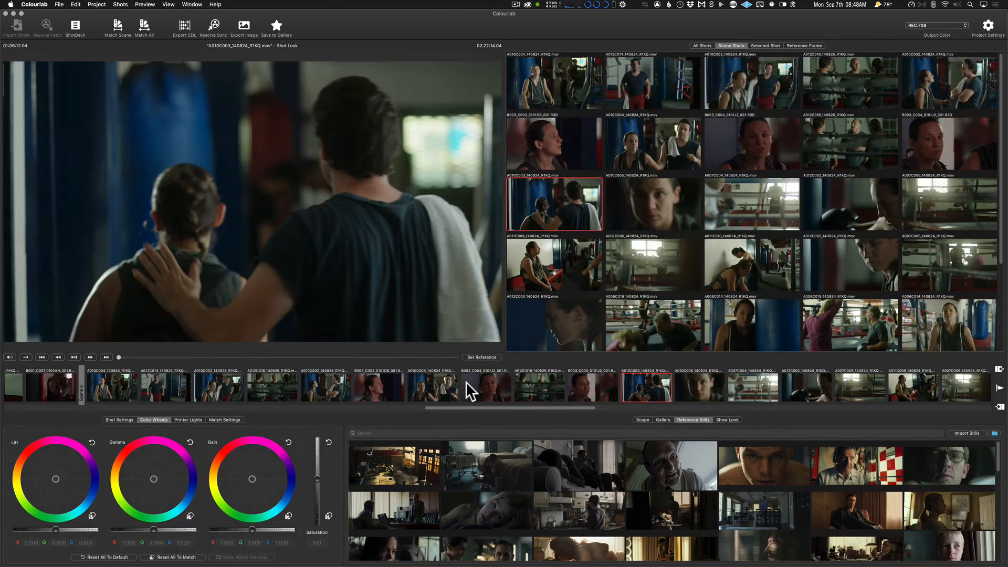
scroll(466, 382, "left", 6)
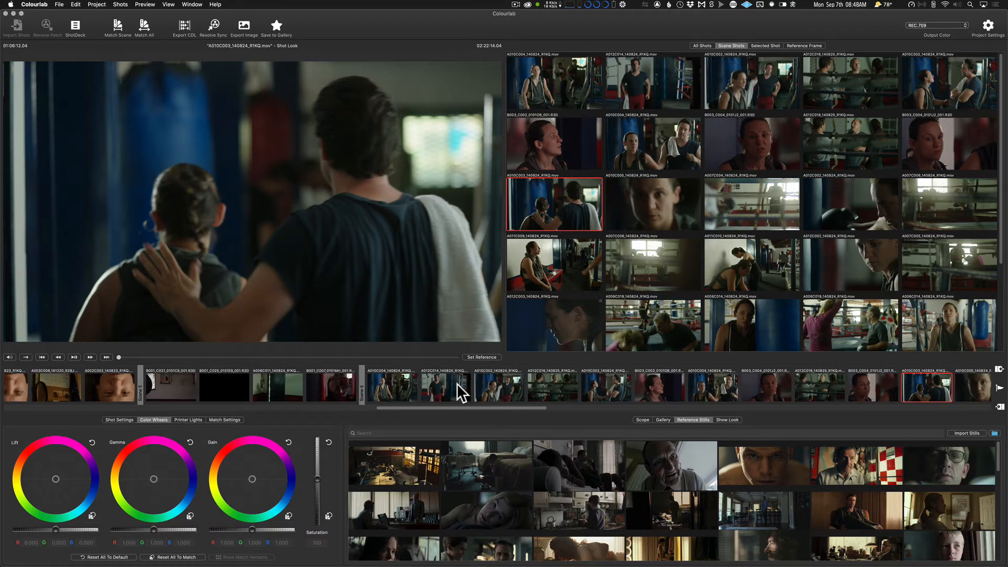
left_click(457, 383)
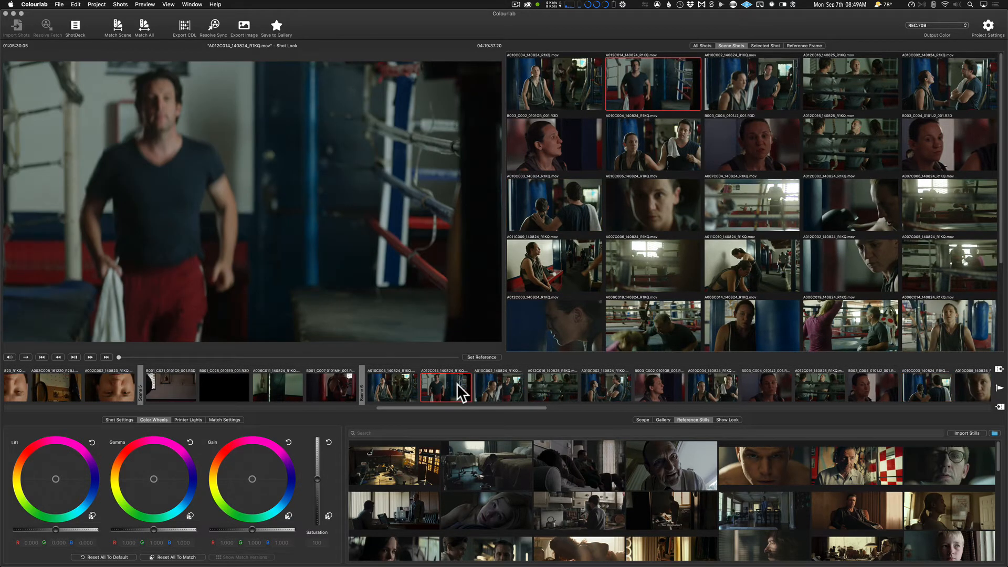
Select shot A005C006_140824_R1KQ in Scene 2 and apply the CB103_KODAK_VISION35207_2020 show look to it.
scroll(456, 383, "right", 5)
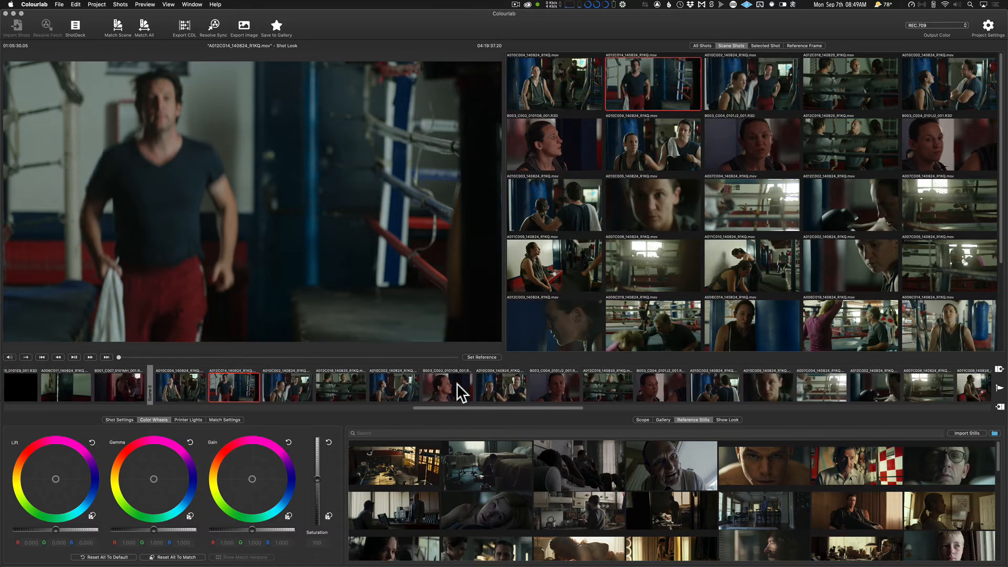
scroll(439, 386, "left", 15)
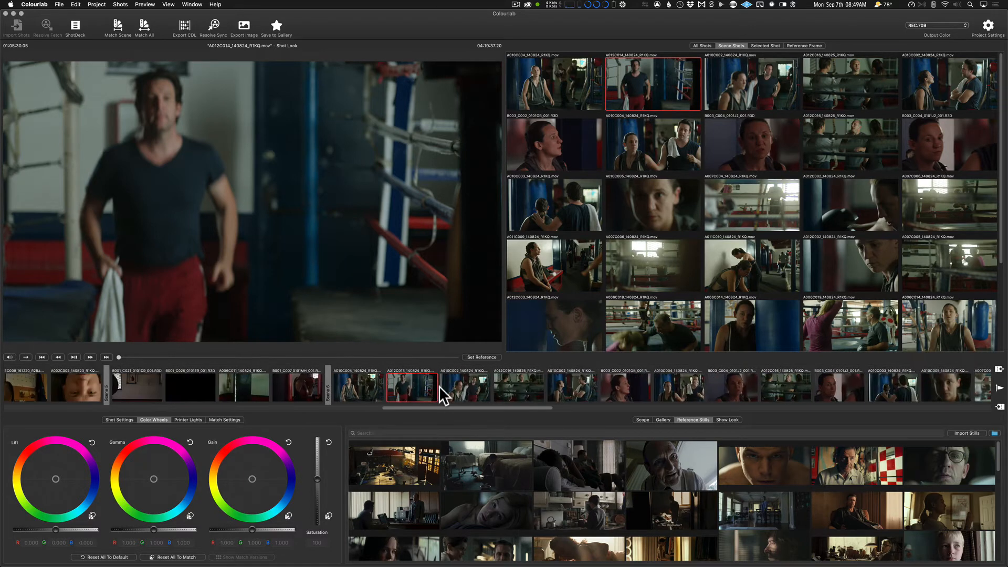
scroll(439, 385, "left", 15)
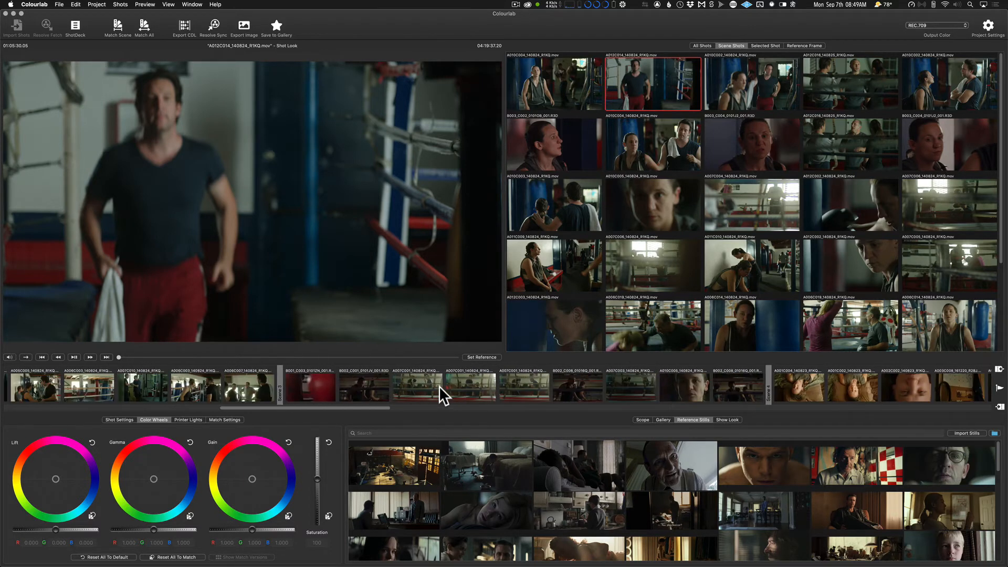
scroll(439, 385, "left", 15)
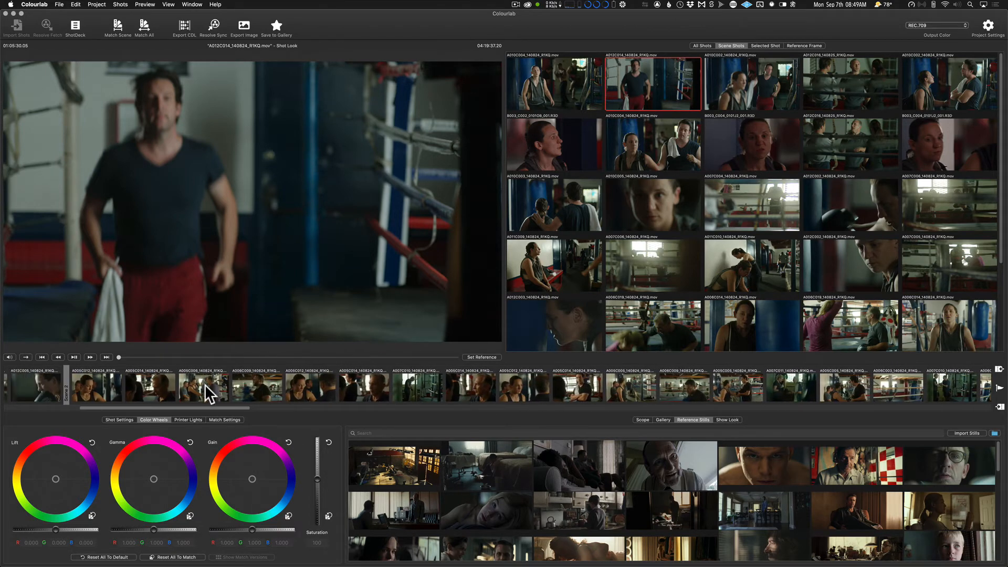
left_click(206, 387)
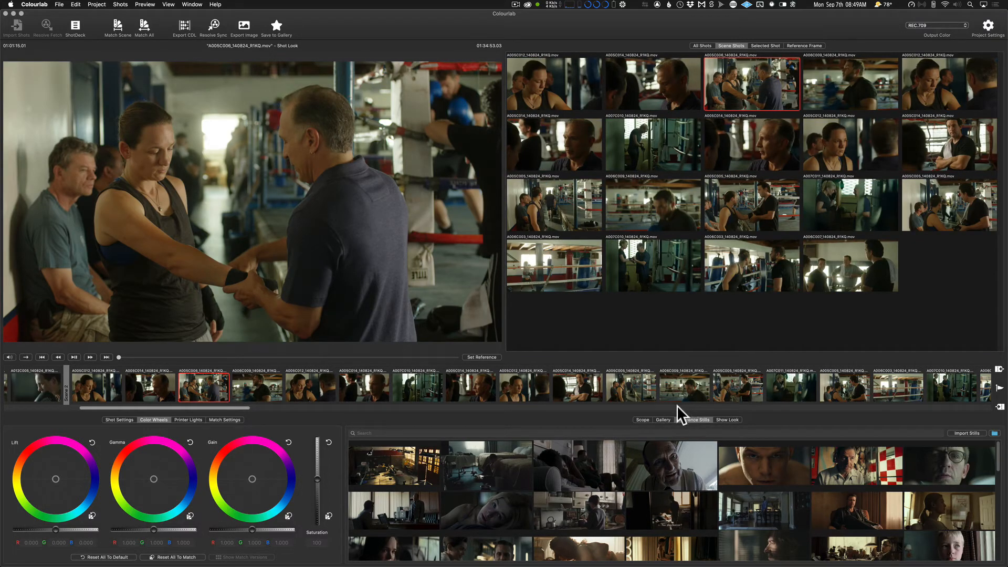
left_click(724, 419)
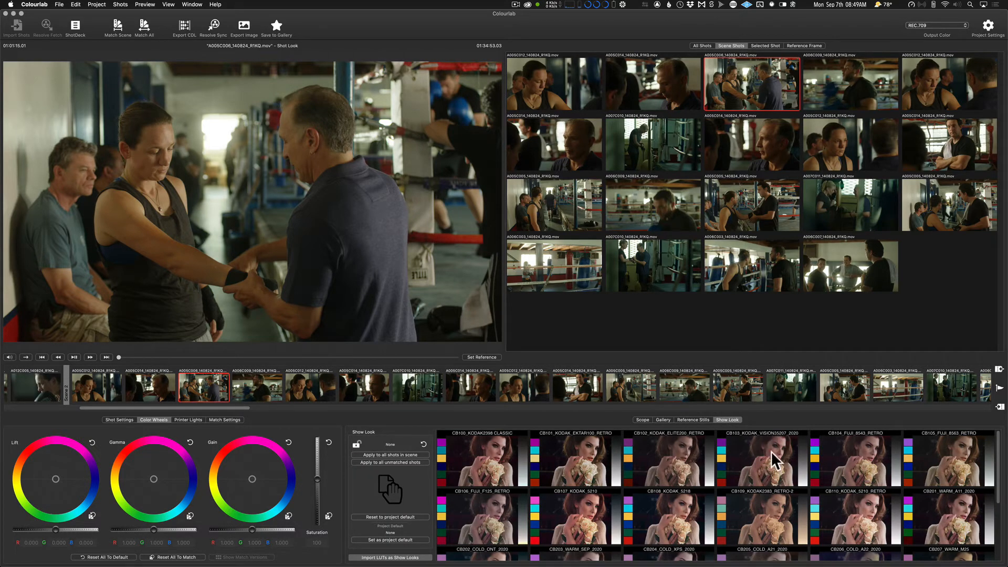
left_click(766, 470)
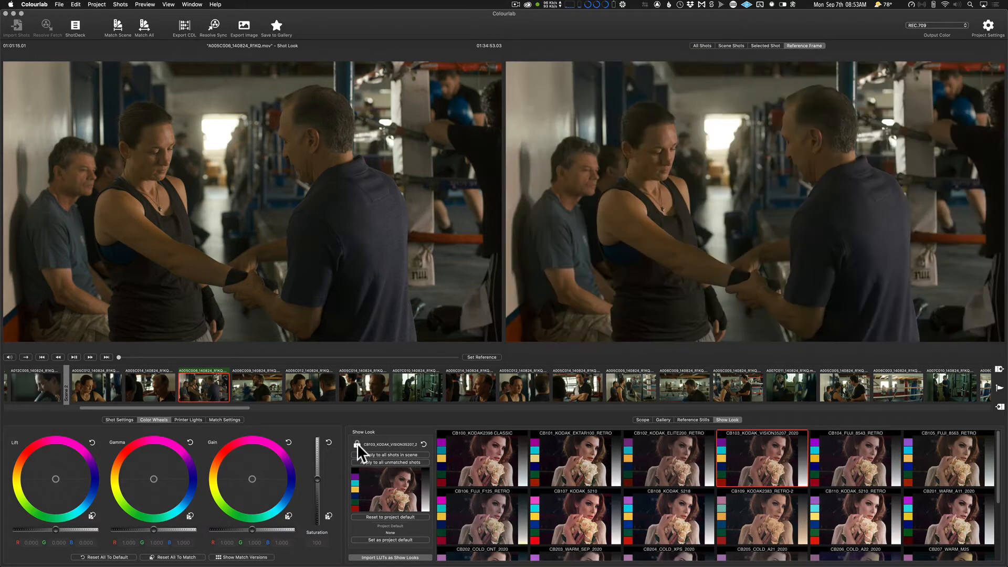
Match the selected Scene 2 shot to the dark reference still of the blonde woman lying down.
left_click(697, 419)
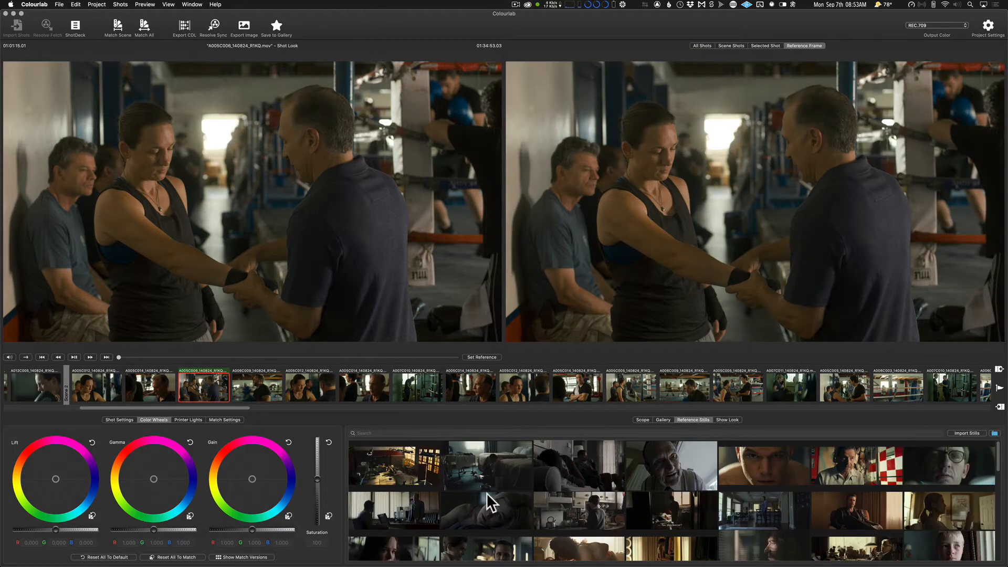
left_click(481, 512)
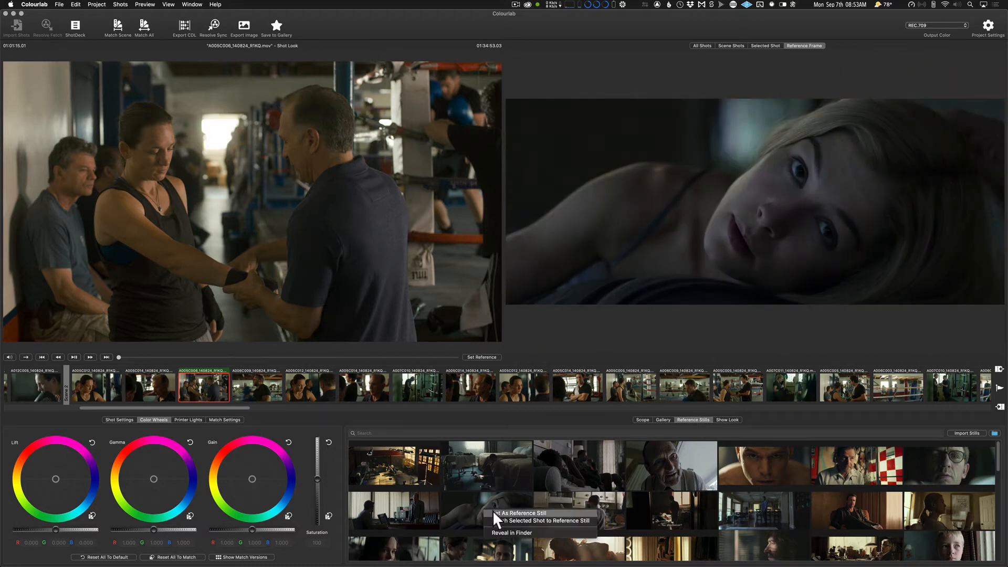
right_click(490, 506)
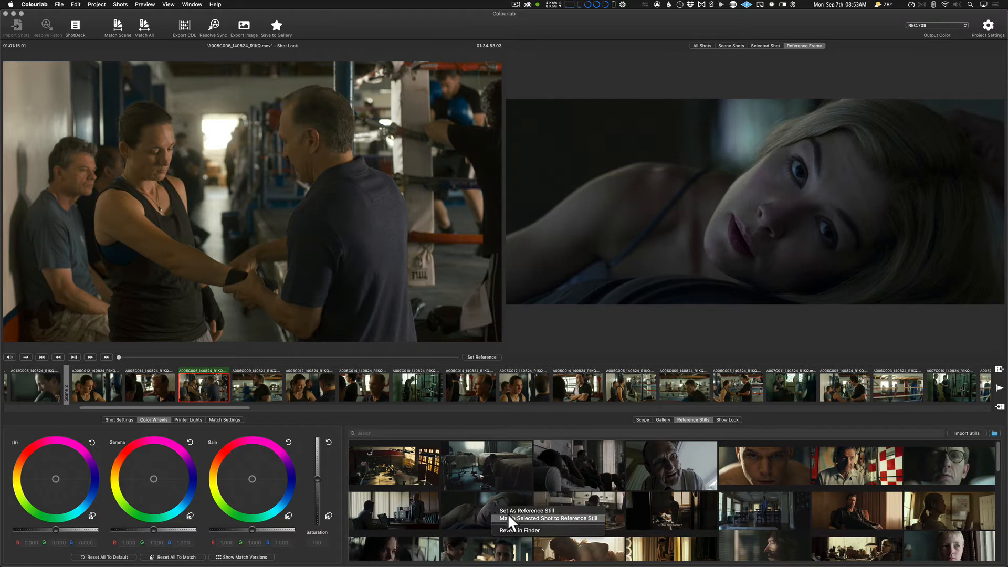
left_click(581, 518)
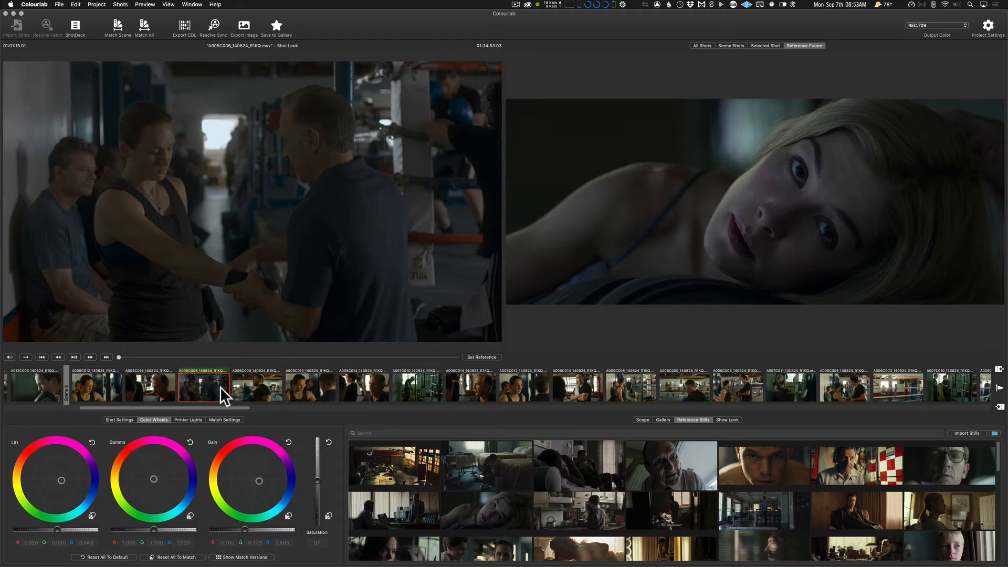
Match the rest of Scene 2 to reference shot A005C006_140824_R1KQ and display all of the scene's shots together.
key("super+shift+m")
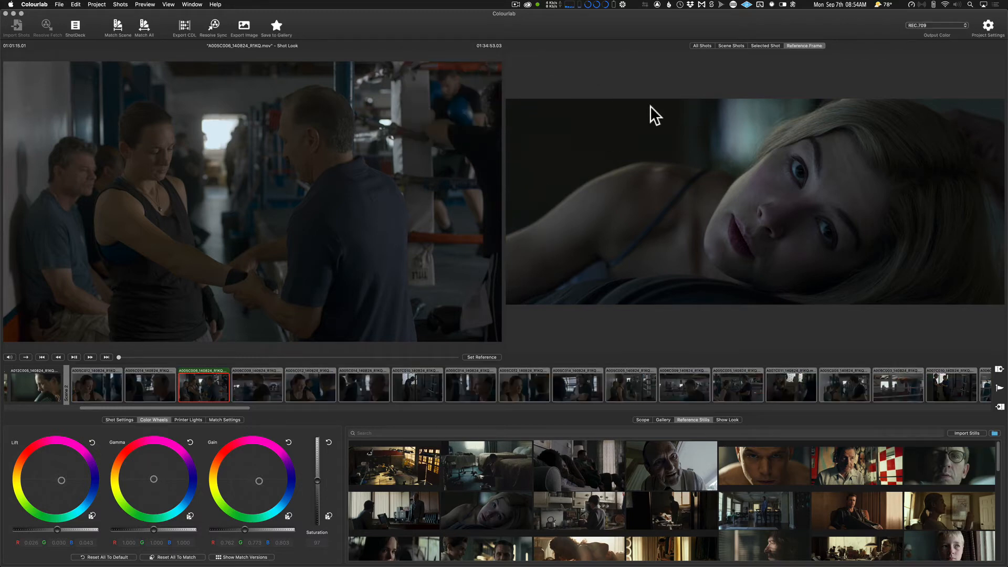
left_click(732, 45)
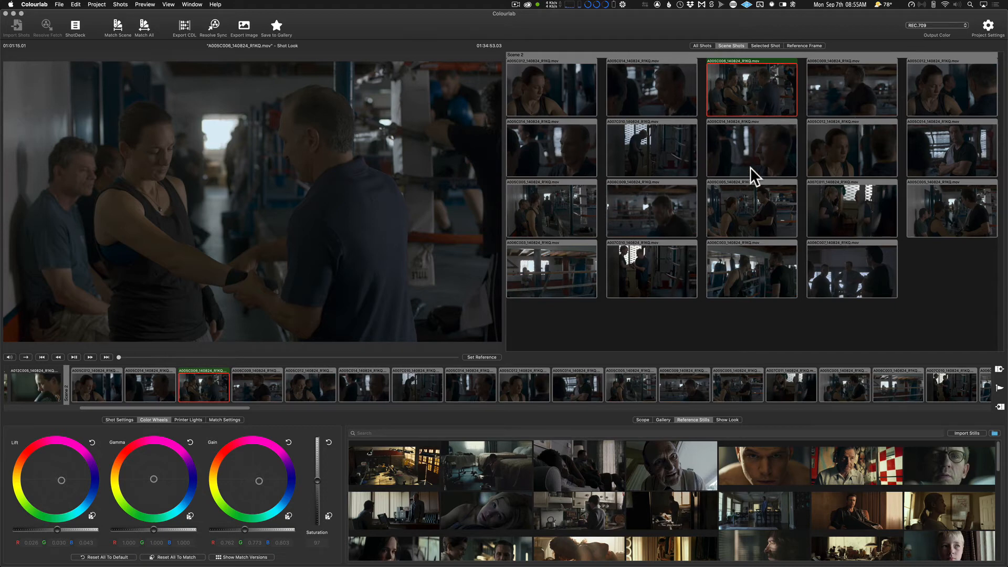
left_click(490, 521)
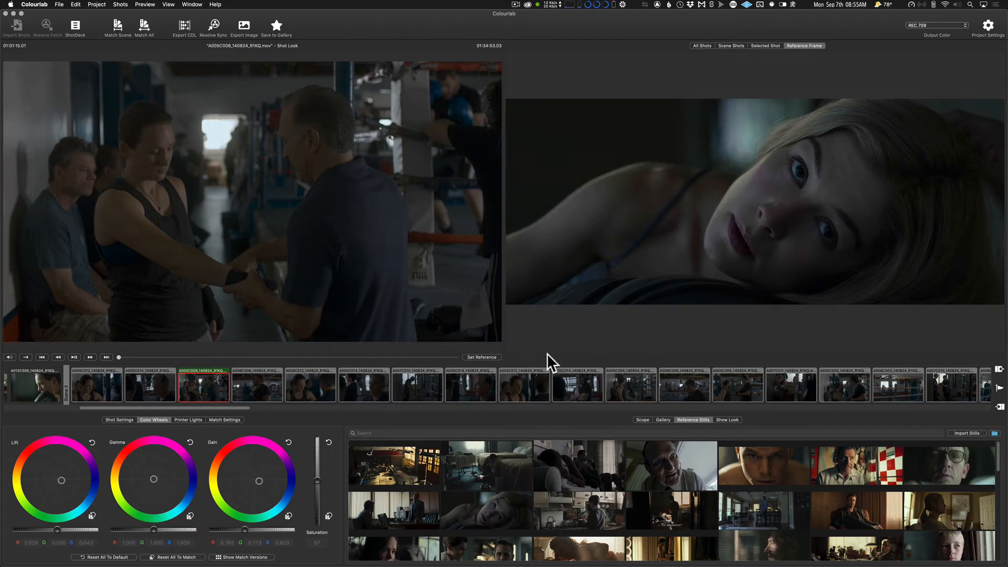
View several matched Scene 2 shots one by one beside the reference shot.
left_click(515, 388)
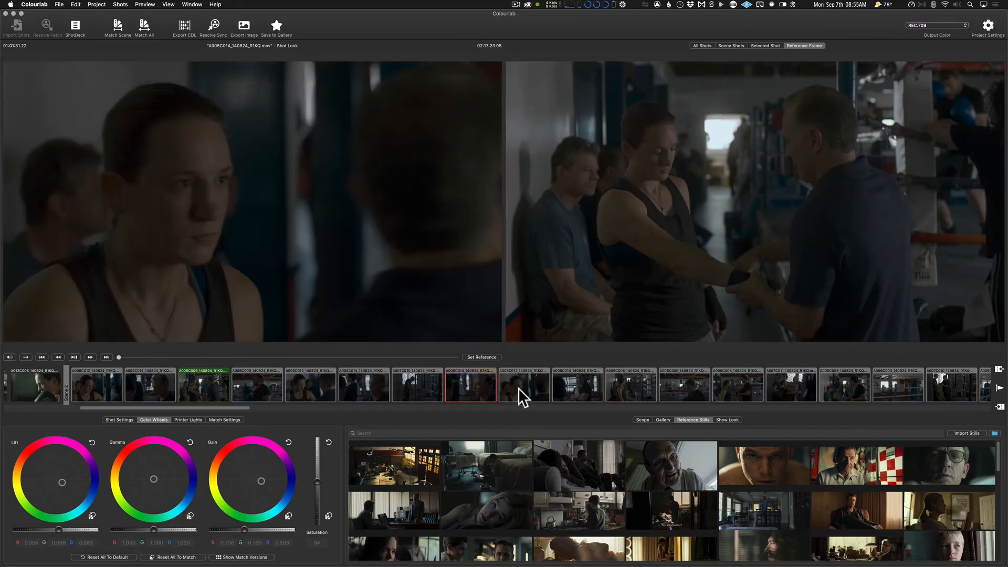
left_click(575, 383)
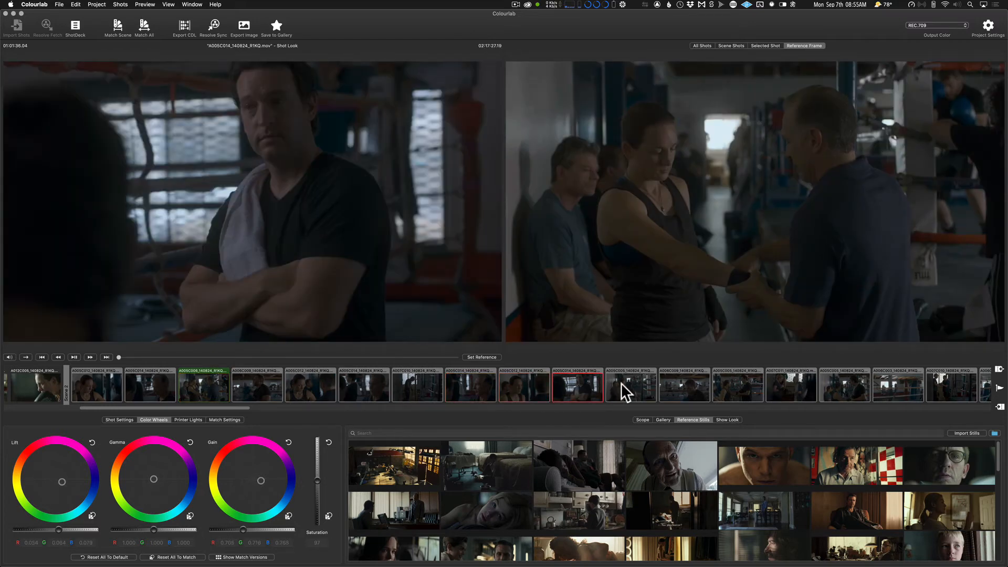
left_click(622, 382)
Select night shot A003C019_140824_R1KQ of the hooded figure in front of blurred street lights in Scene 7.
scroll(694, 383, "right", 15)
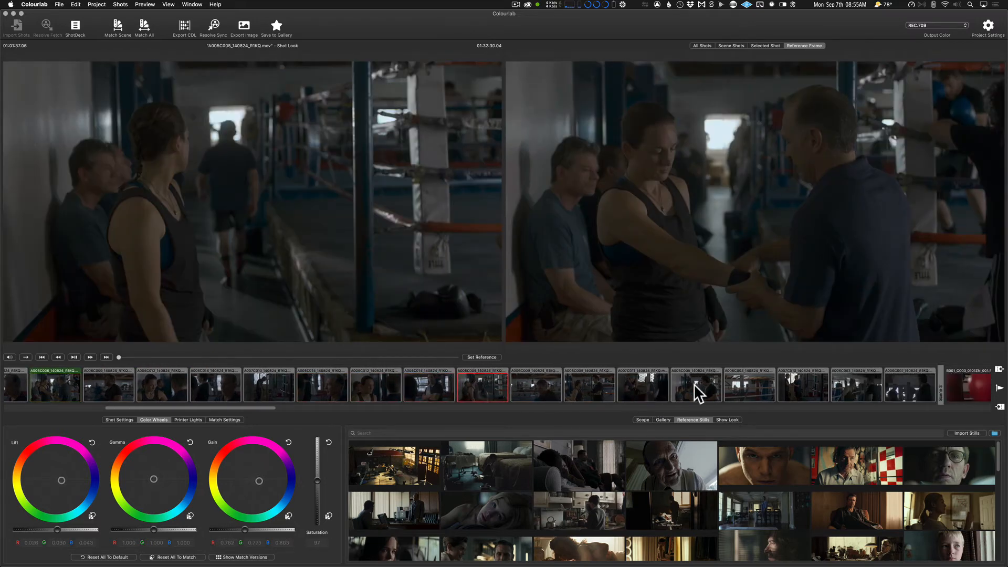
scroll(694, 383, "right", 15)
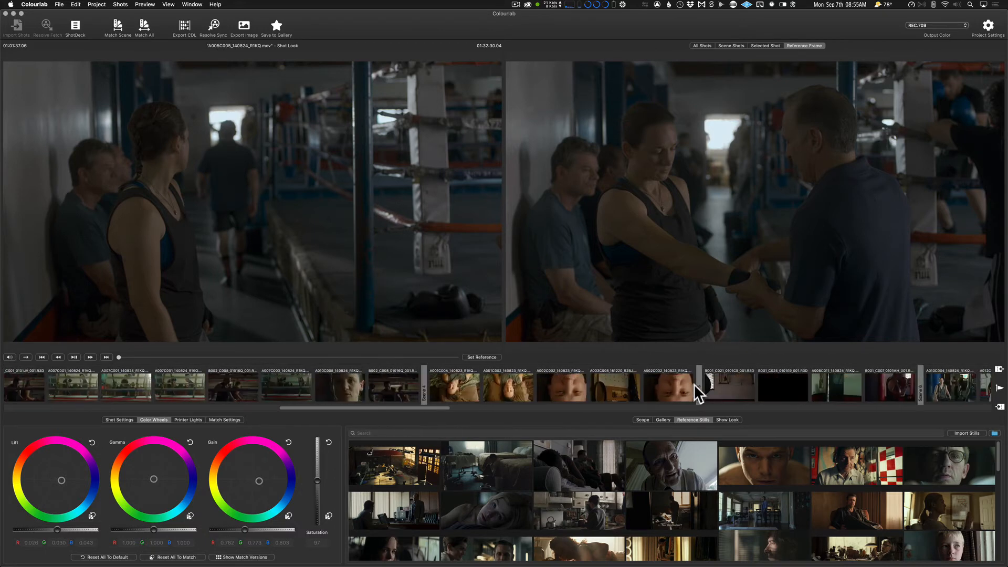
scroll(698, 392, "right", 15)
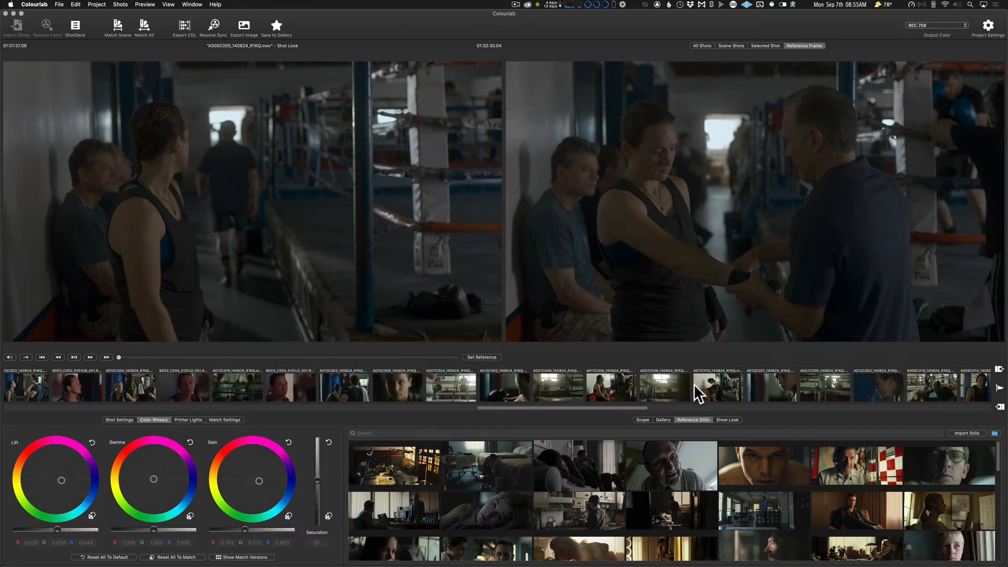
scroll(698, 392, "right", 4)
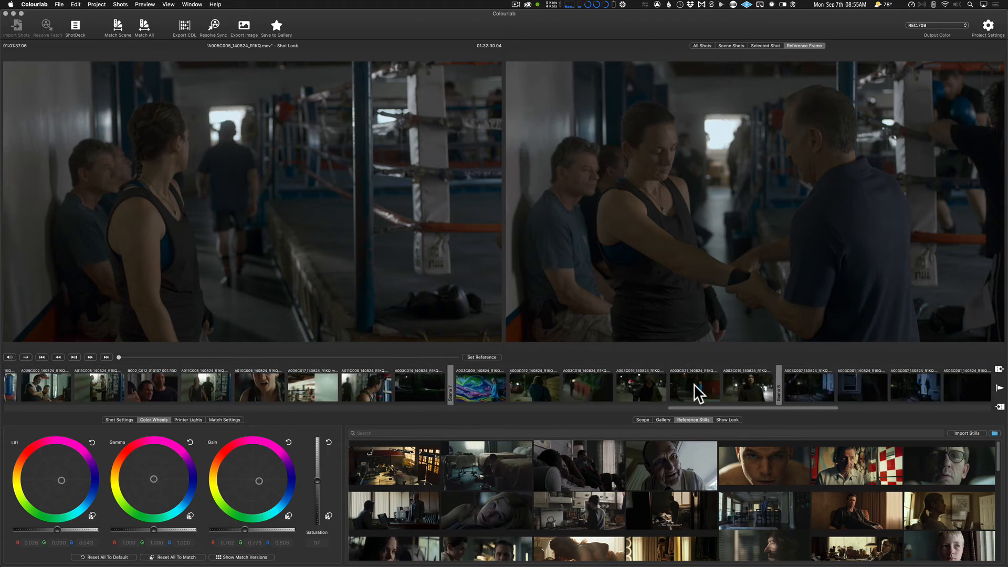
left_click(651, 392)
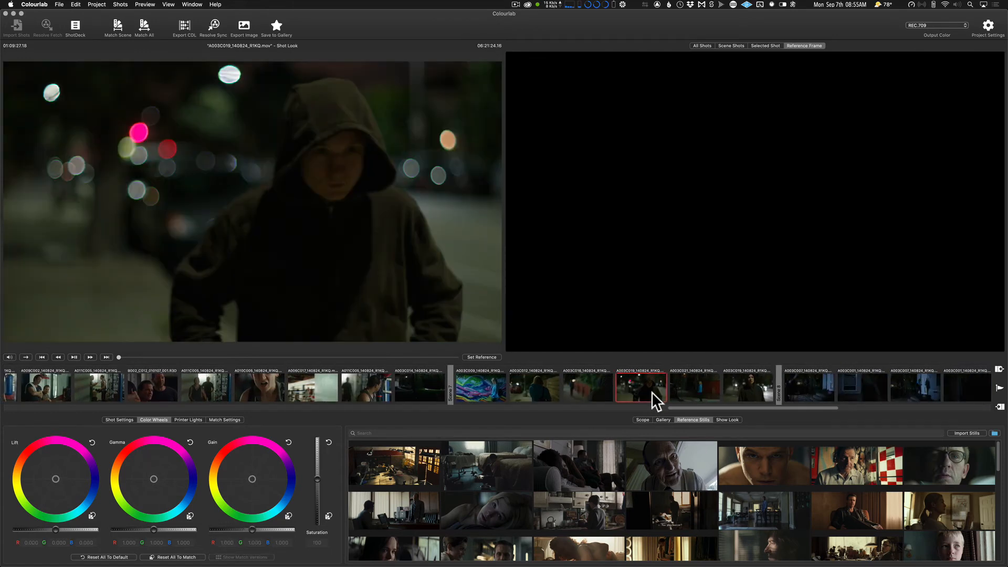
Browse the reference stills for a night look and preview the blue still of the hooded figure holding a rope.
scroll(707, 472, "down", 10)
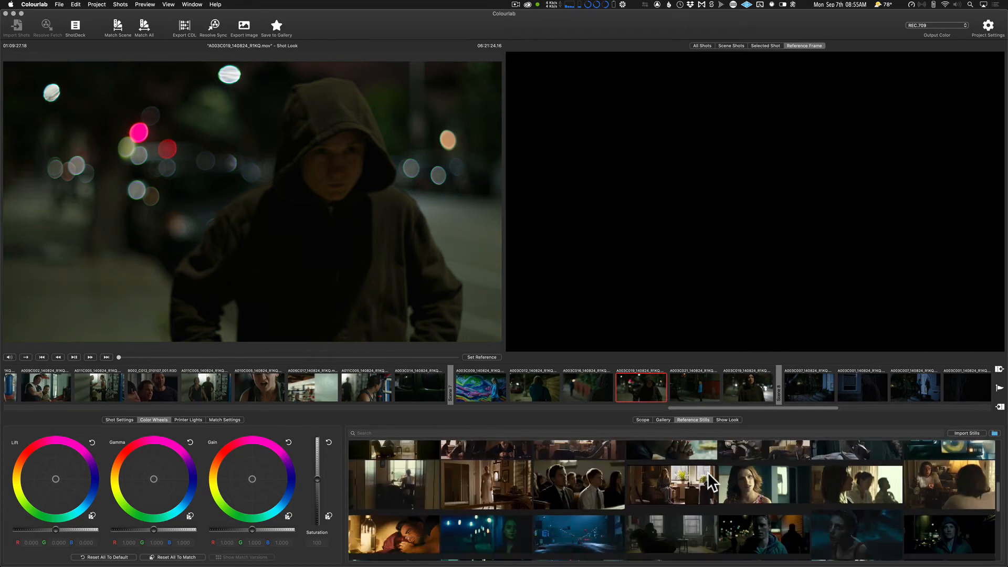
scroll(708, 471, "down", 5)
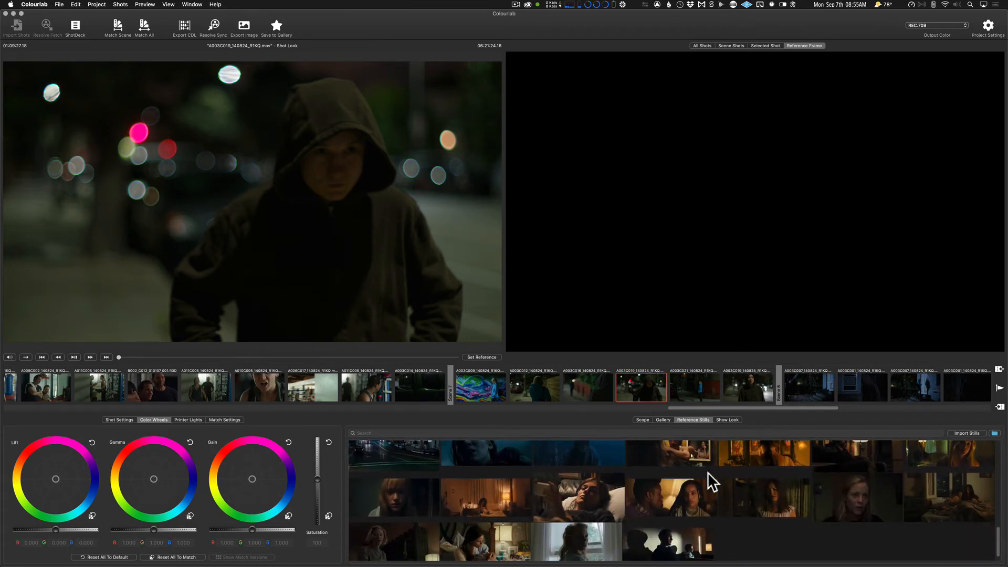
scroll(708, 471, "up", 2)
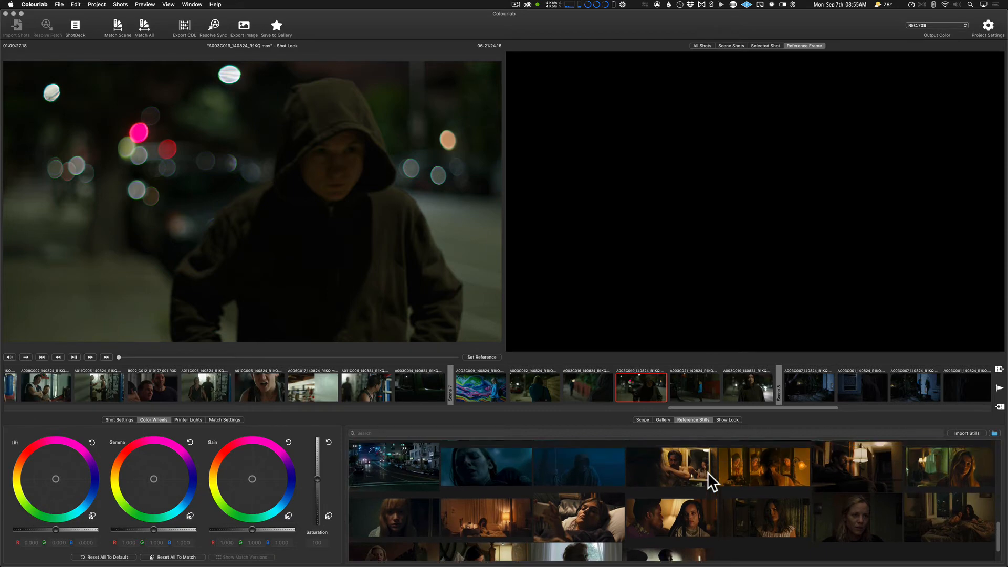
left_click(594, 469)
scroll(594, 469, "up", 2)
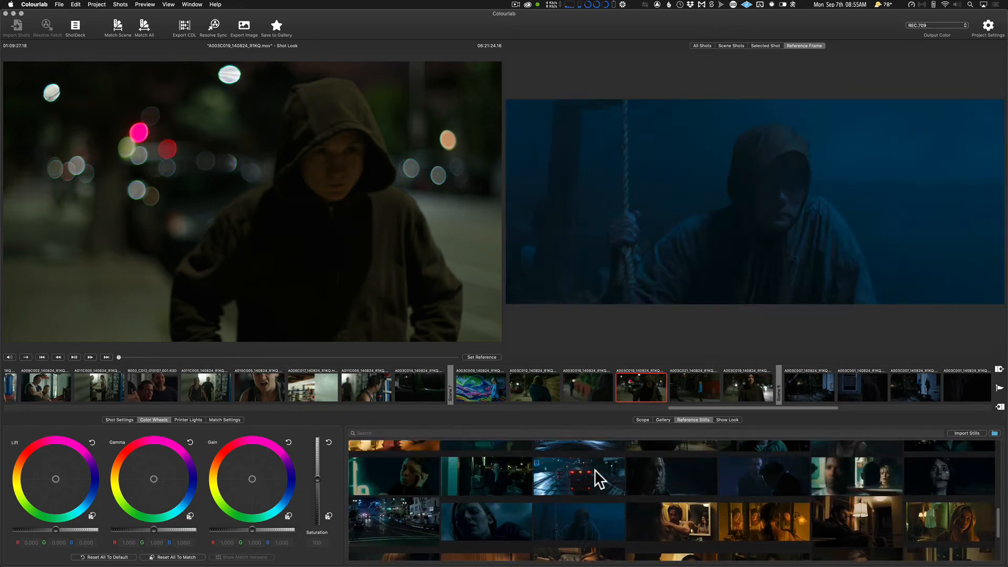
scroll(603, 471, "up", 1)
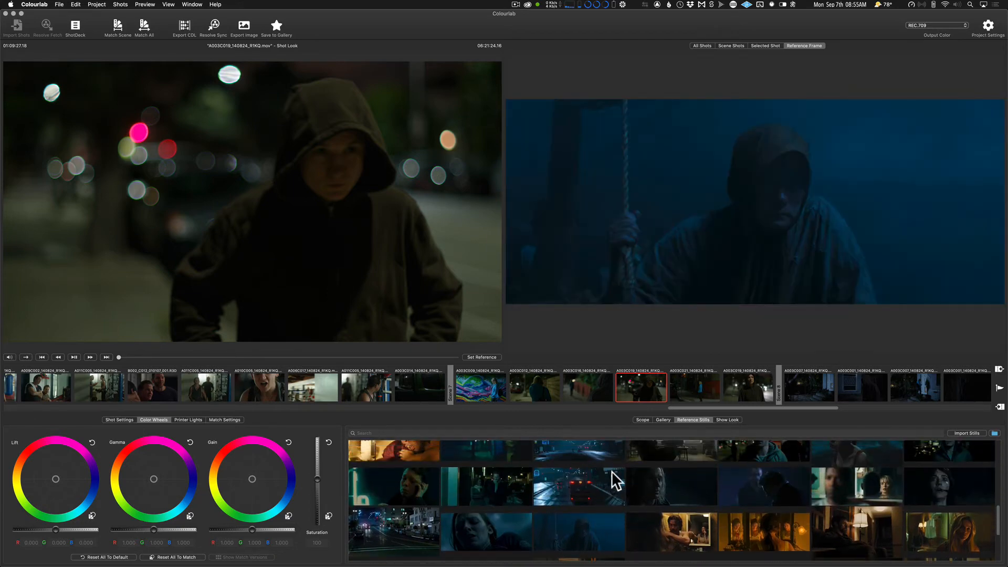
Match the selected night shot to the dark reference still of the long-haired man.
left_click(668, 480)
right_click(668, 480)
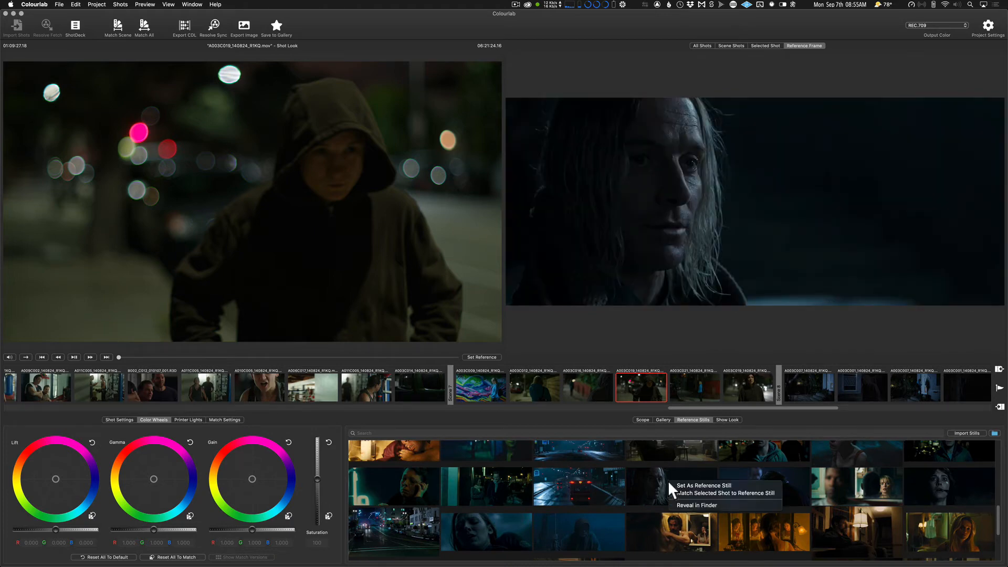
left_click(675, 483)
right_click(675, 479)
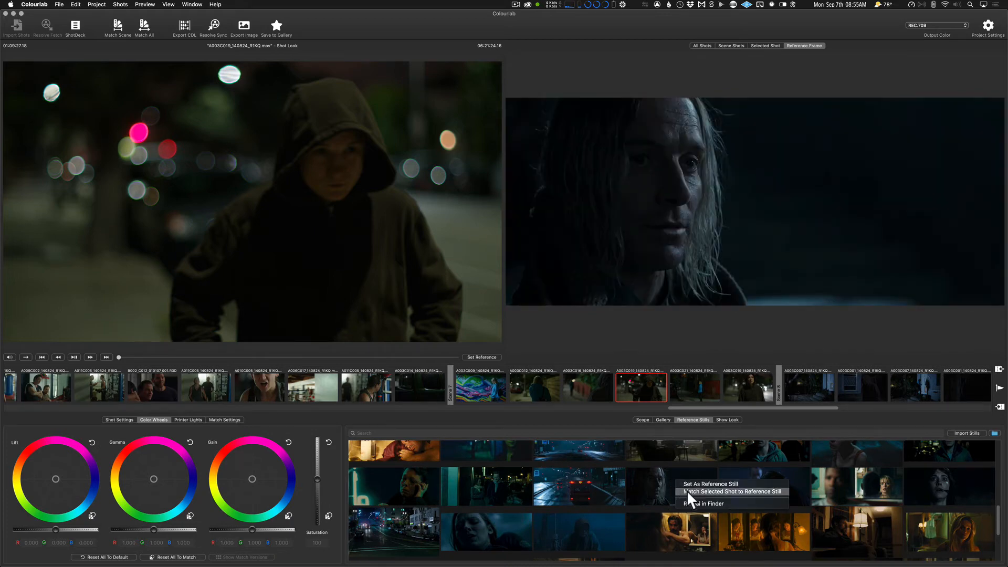
left_click(684, 491)
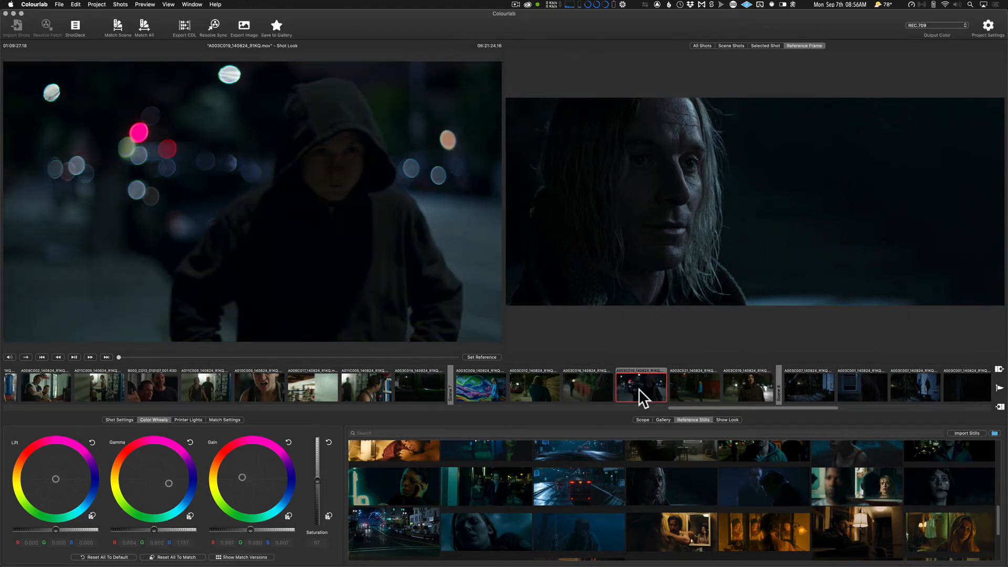
Make the graded hooded-figure shot the reference and match all Scene 7 shots to it.
left_click(638, 388)
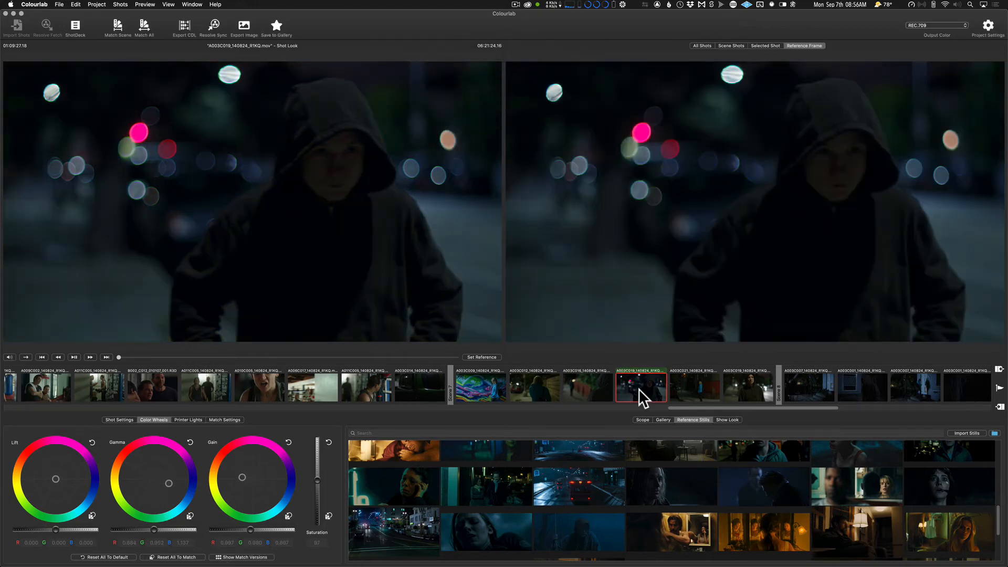
key("shift+super+m")
left_click(727, 391)
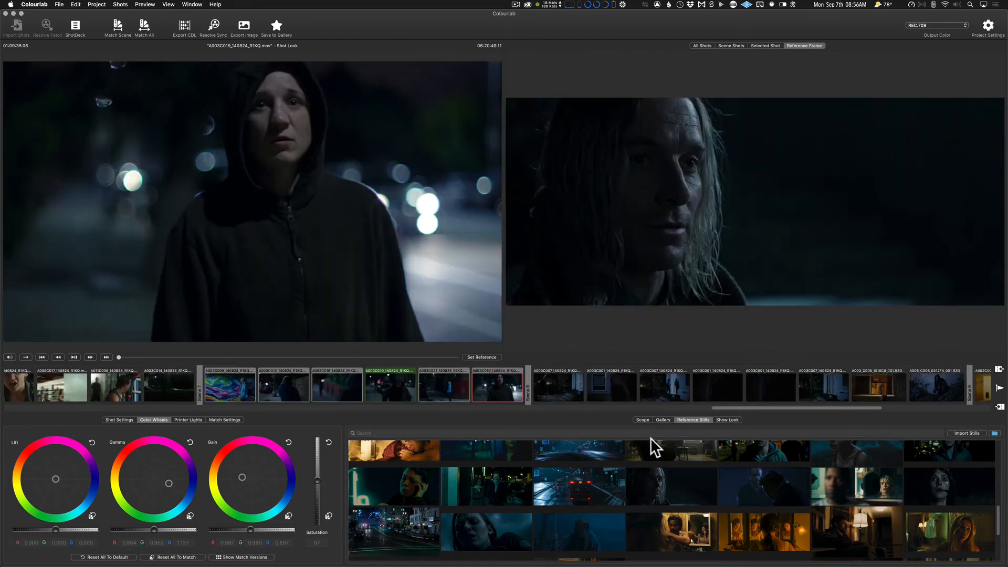
Show the Scene 7 shots together and check the matched shots individually, ending on A003C021_140824_R1KQ.
left_click(730, 45)
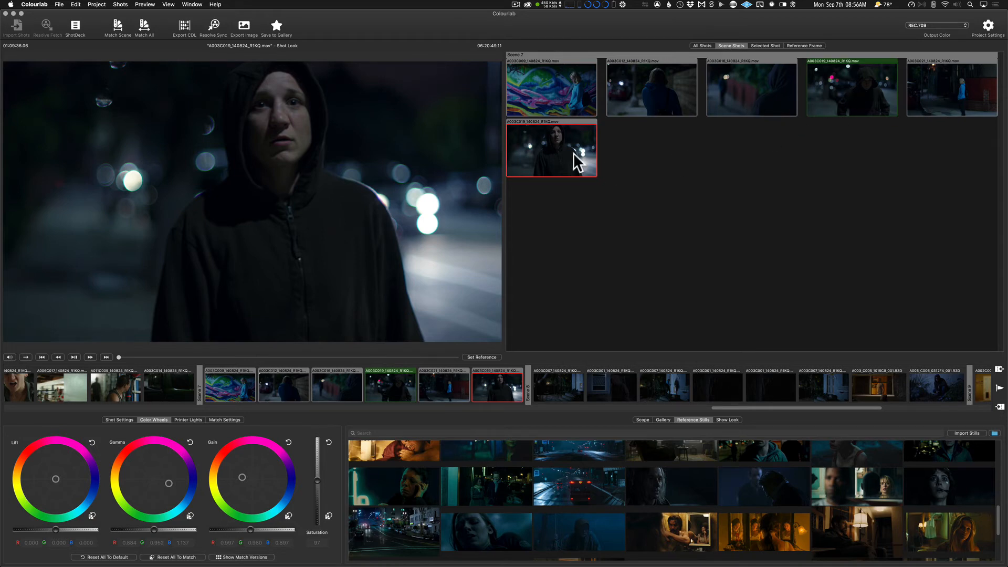
left_click(638, 98)
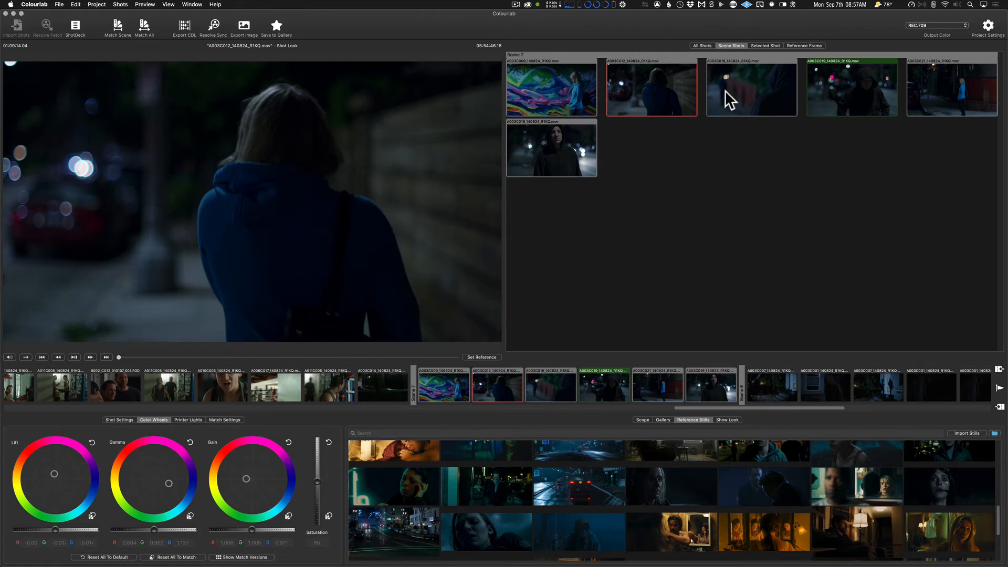
left_click(856, 89)
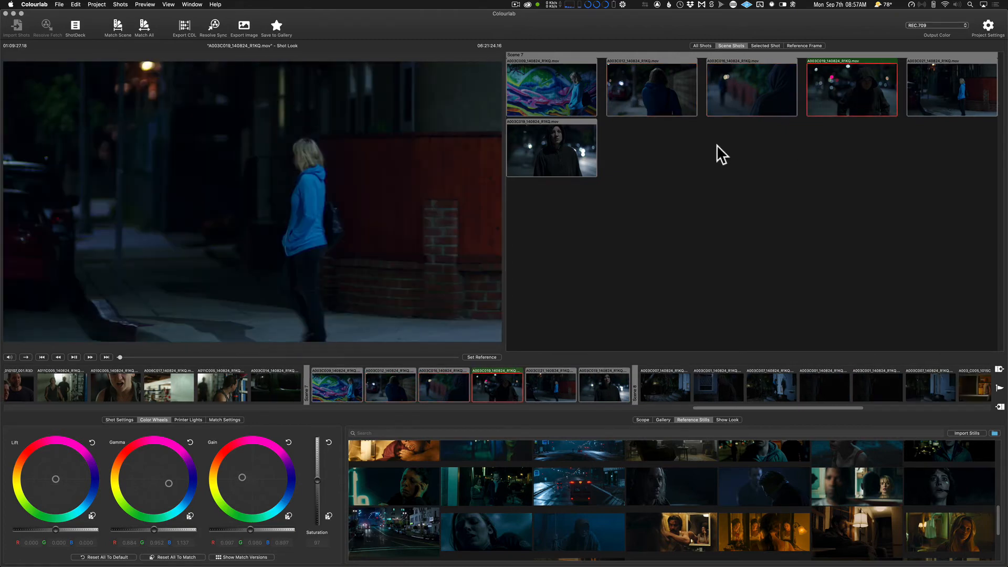
left_click(566, 164)
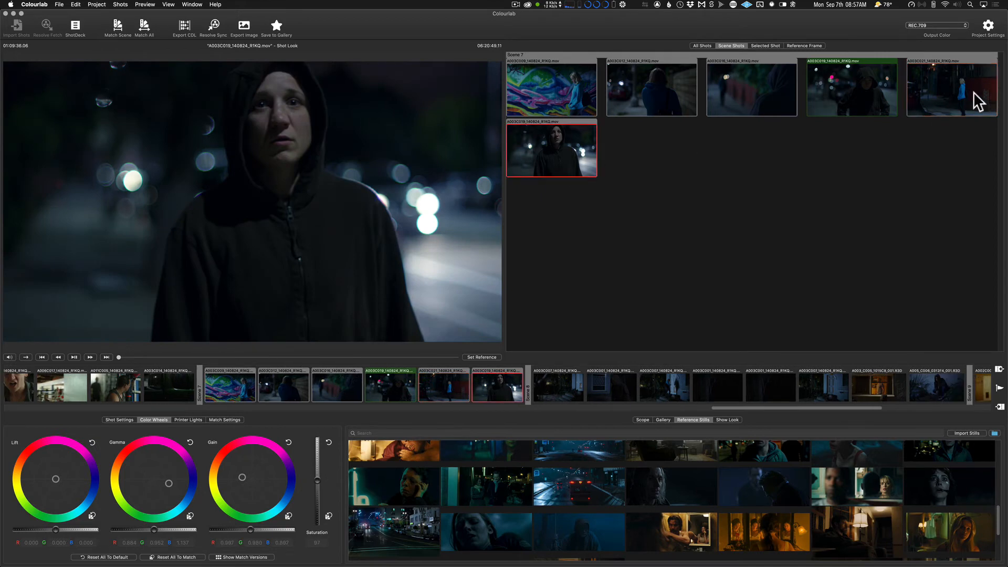
left_click(951, 90)
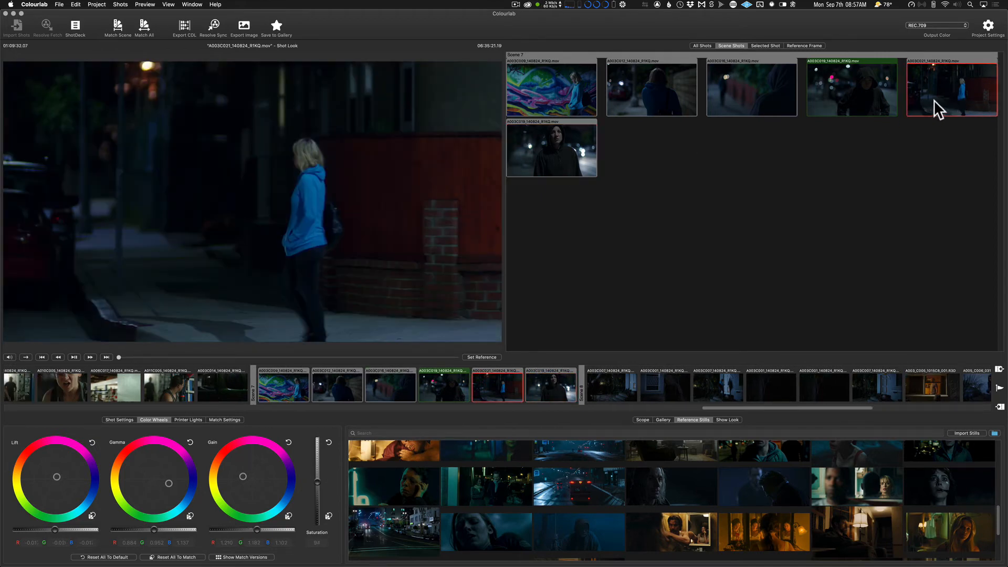
Show the match versions of shot A003C021_140824_R1KQ and compare alternatives such as Finals, Theatrical, Balance Only, RGB and Smart.
double_click(940, 93)
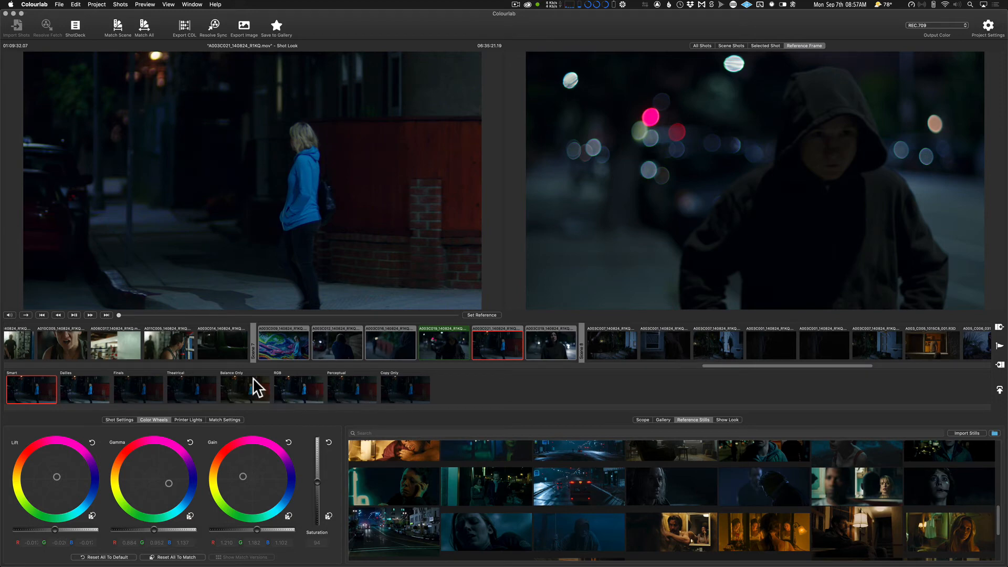
left_click(152, 391)
left_click(200, 398)
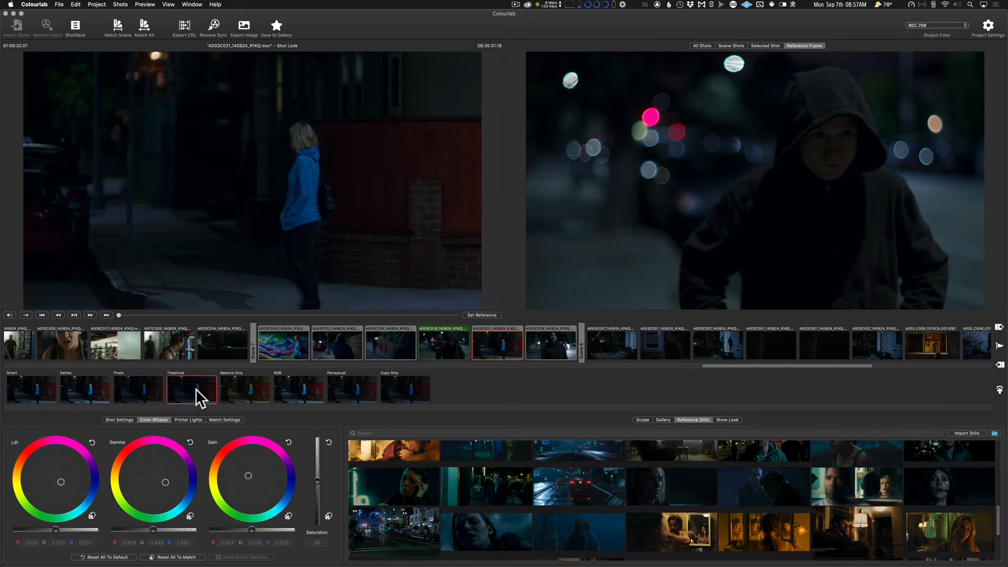
left_click(246, 389)
left_click(297, 391)
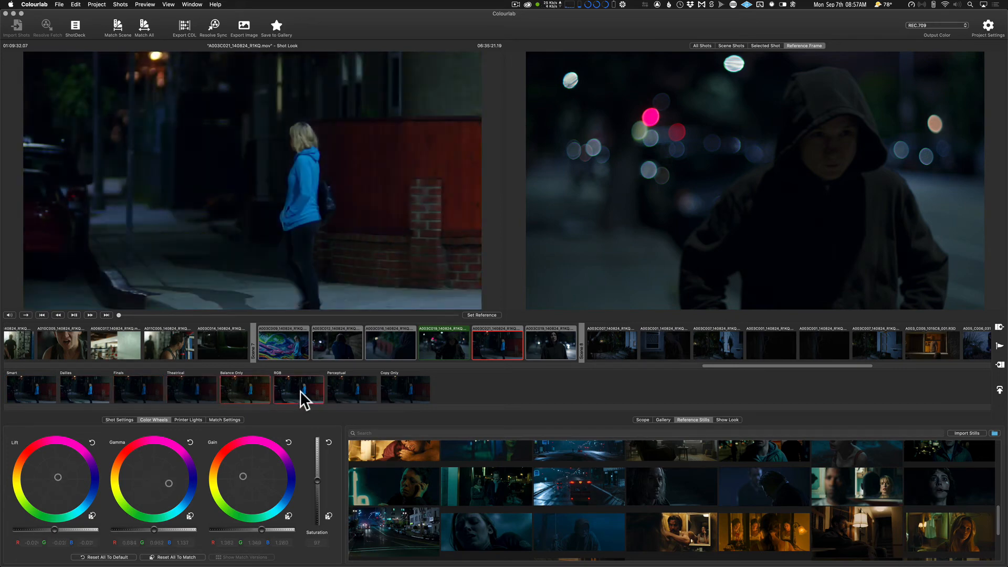
left_click(257, 397)
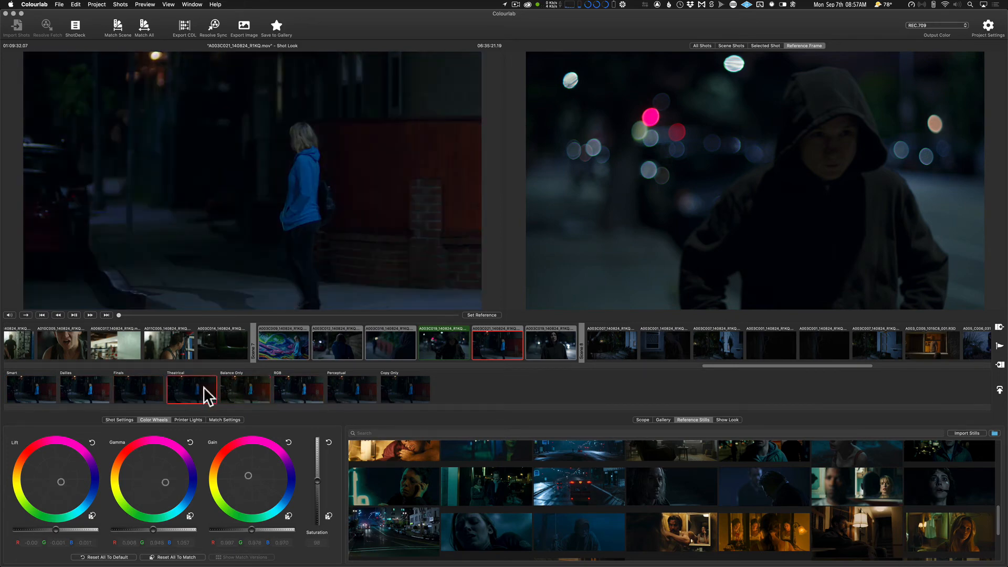
left_click(146, 383)
left_click(33, 386)
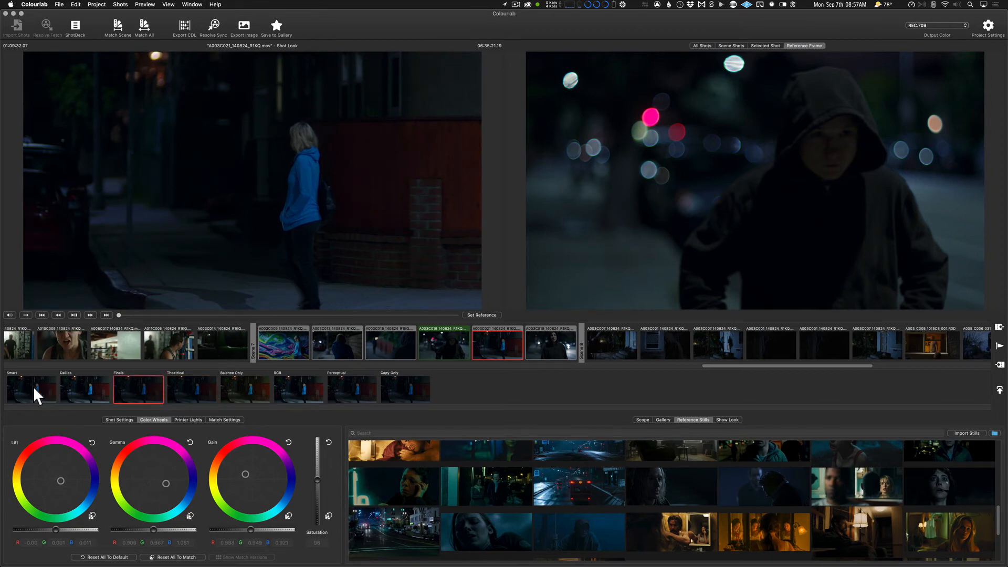
Apply the Theatrical match version to shot A003C021_140824_R1KQ and hide the match versions.
left_click(185, 387)
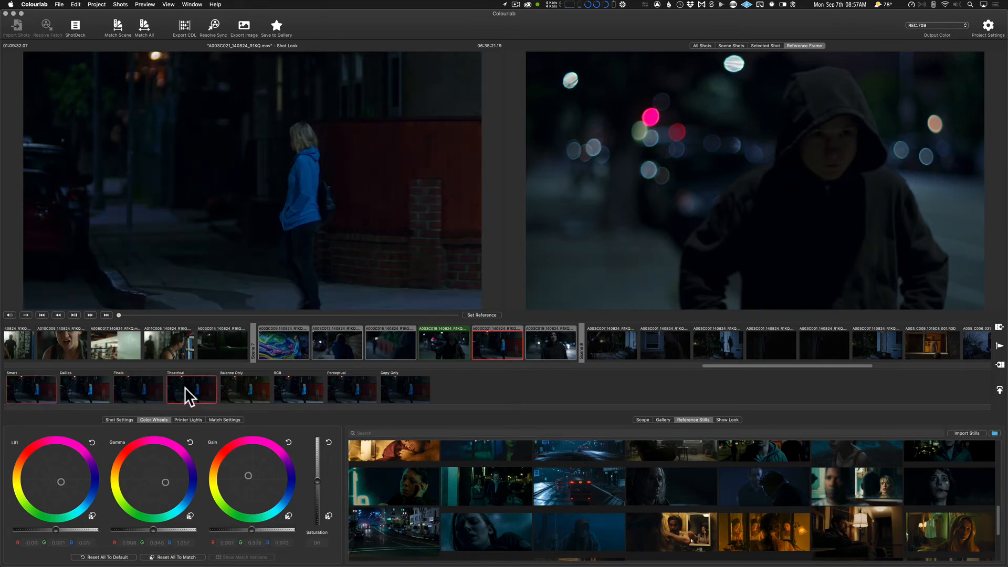
left_click(185, 387)
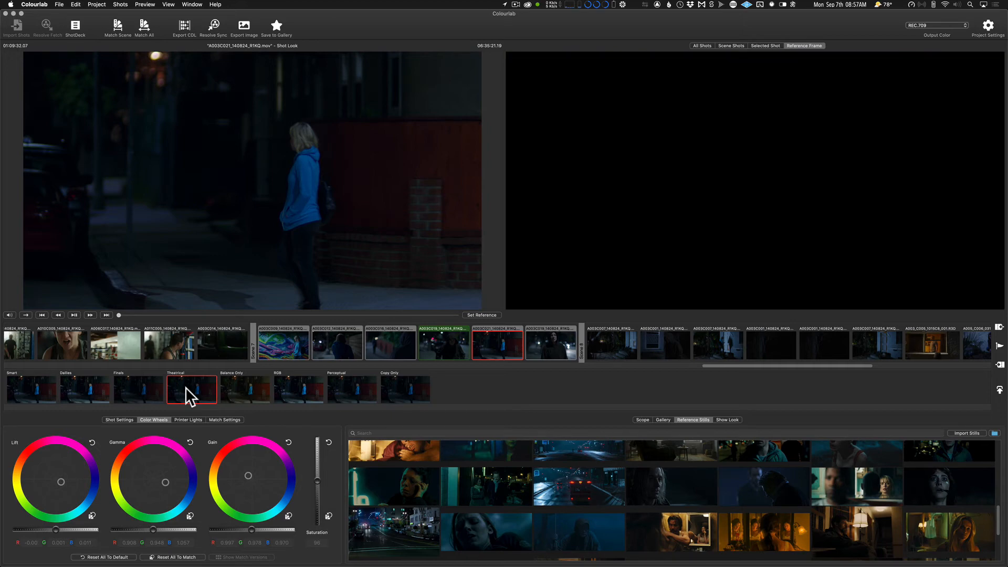
right_click(199, 382)
left_click(316, 367)
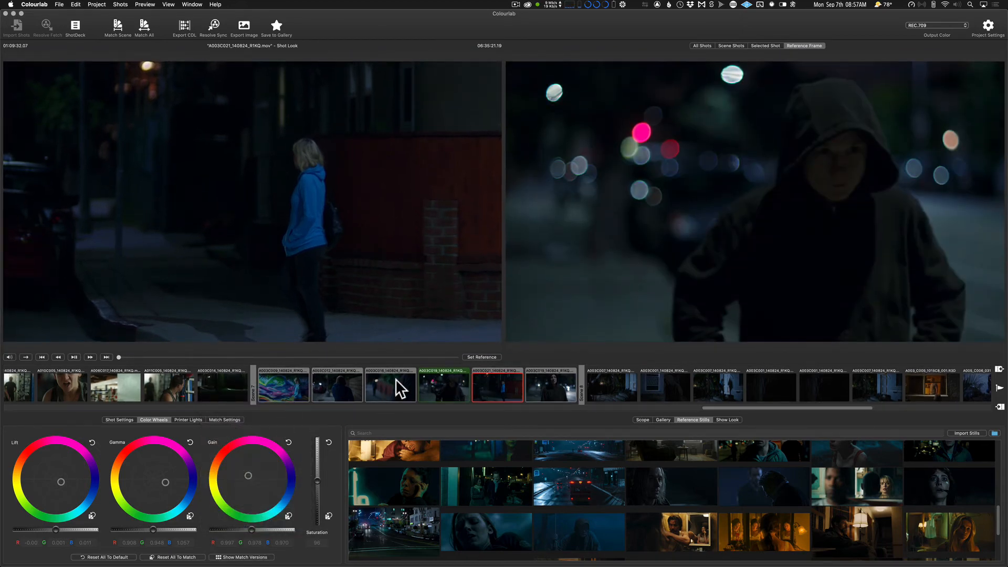
Show the Scene 7 shots together, and return to the gym scene to view shot A005C014_140824_R1KQ.
left_click(727, 46)
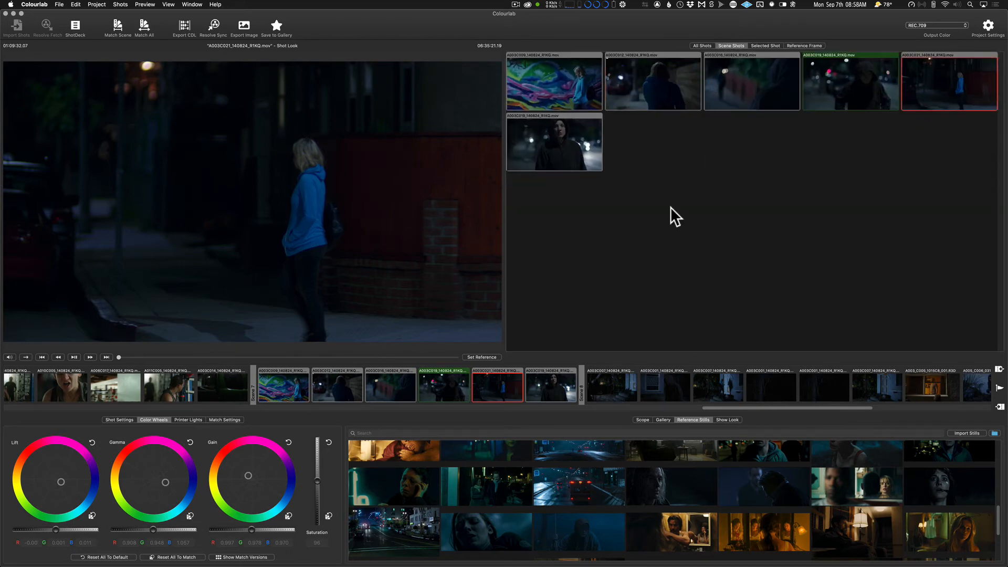
scroll(496, 395, "left", 15)
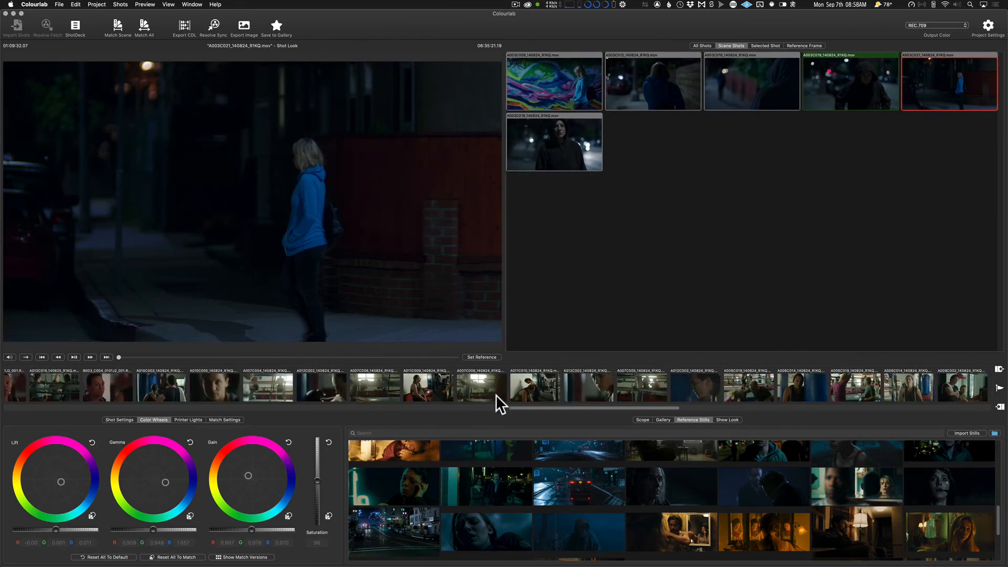
scroll(495, 394, "left", 15)
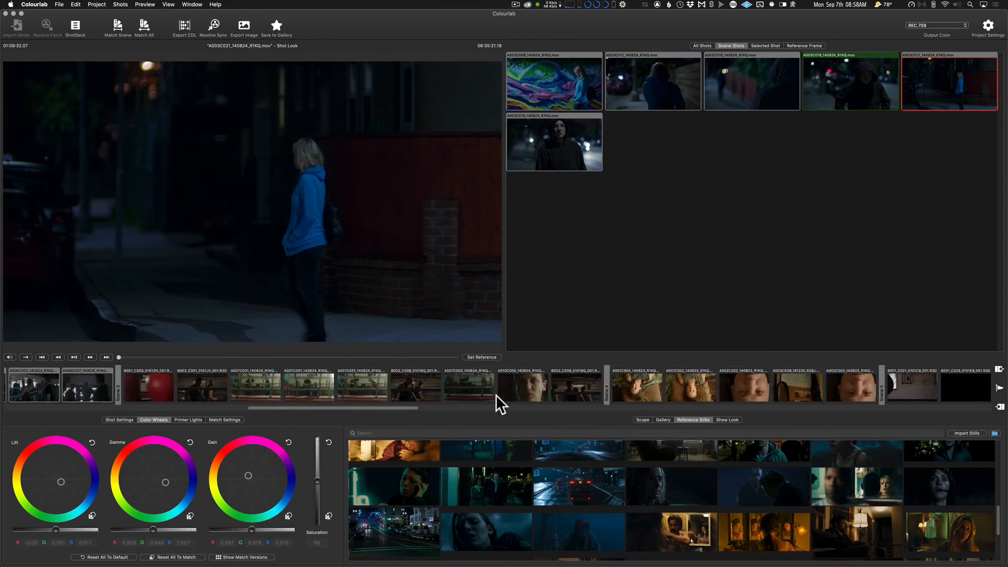
scroll(496, 395, "left", 4)
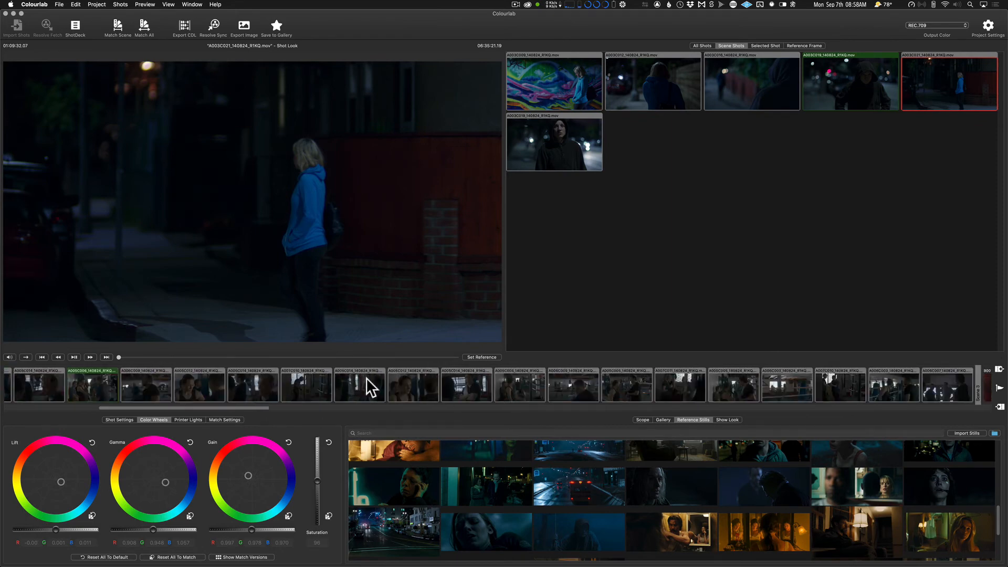
left_click(407, 385)
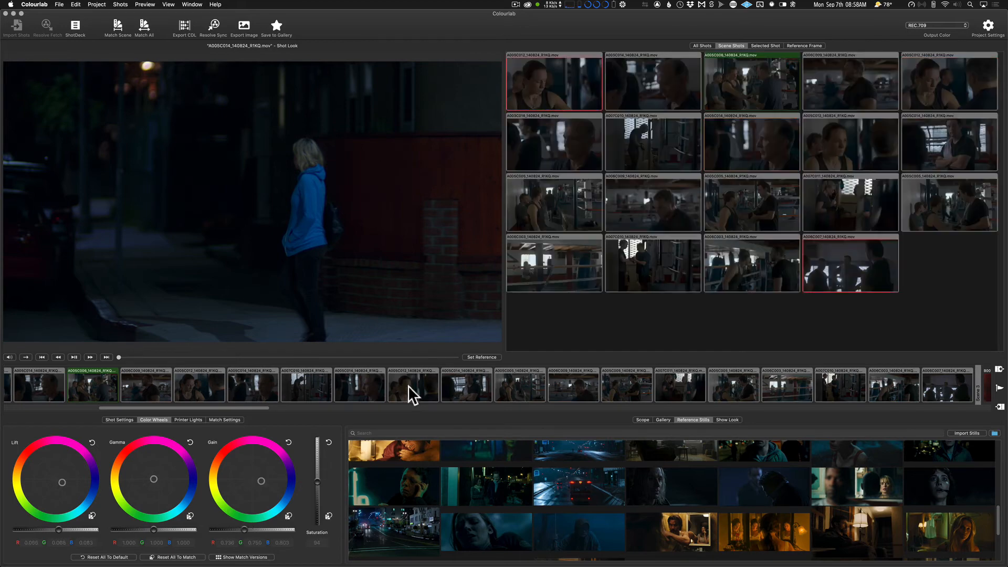
left_click(477, 386)
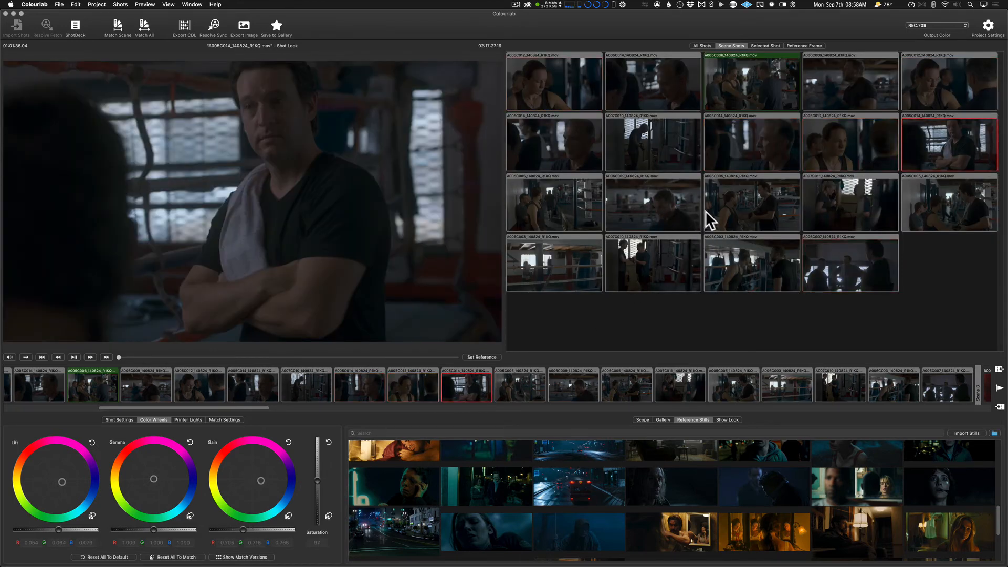
Sync the grades from Colourlab to DaVinci Resolve, refreshing Resolve's LUT list before continuing the sync.
left_click(213, 23)
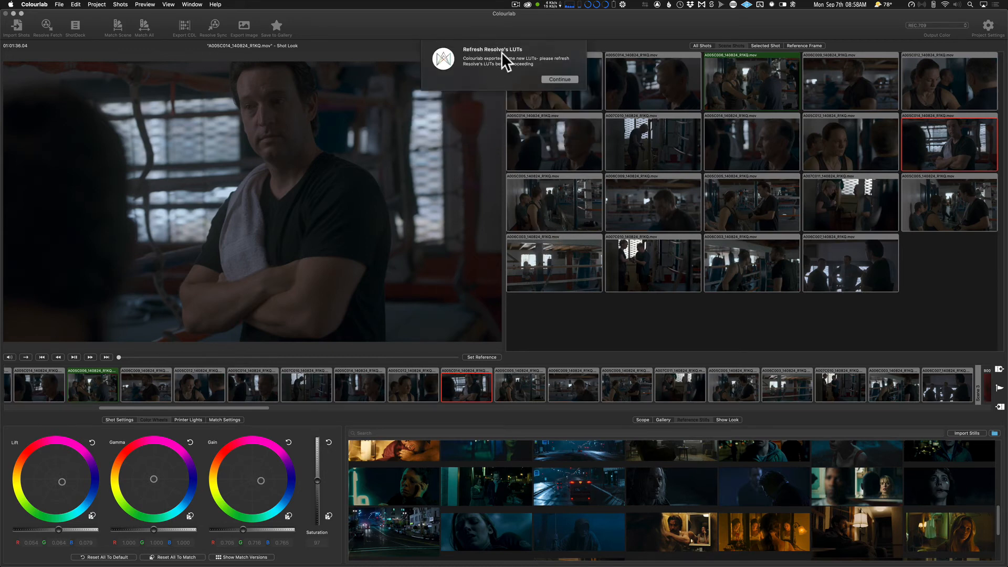
key("super+Tab")
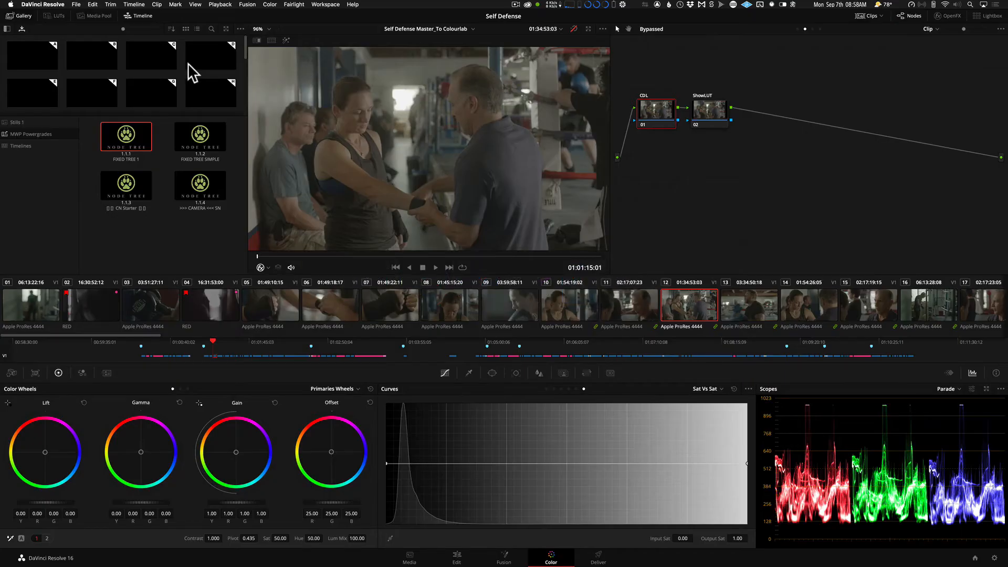
left_click(55, 12)
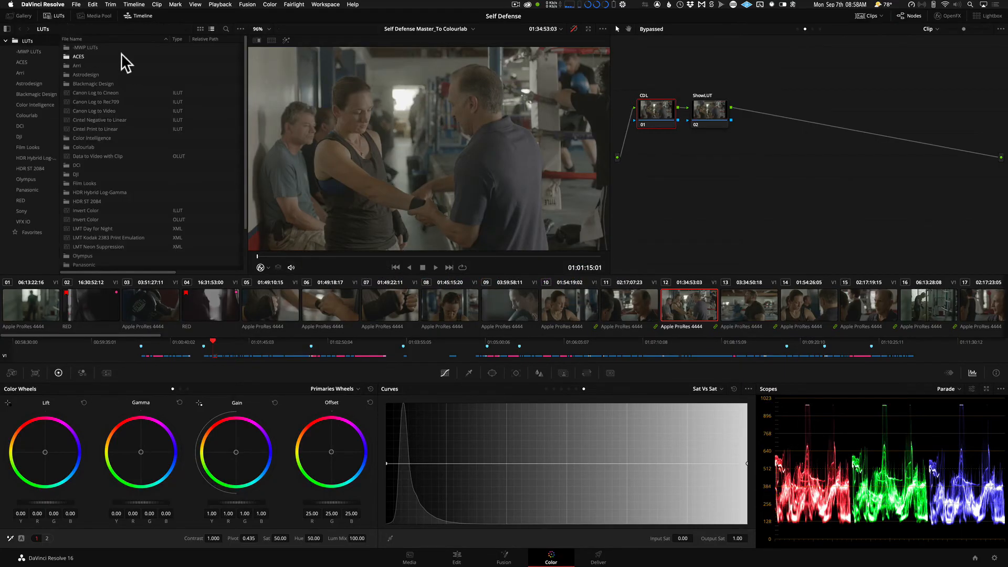
right_click(144, 49)
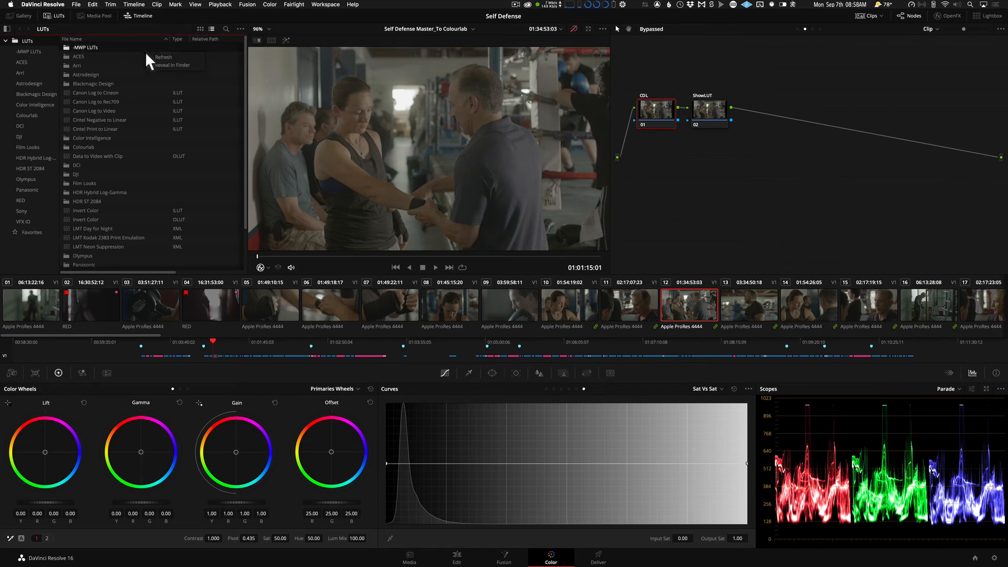
left_click(155, 56)
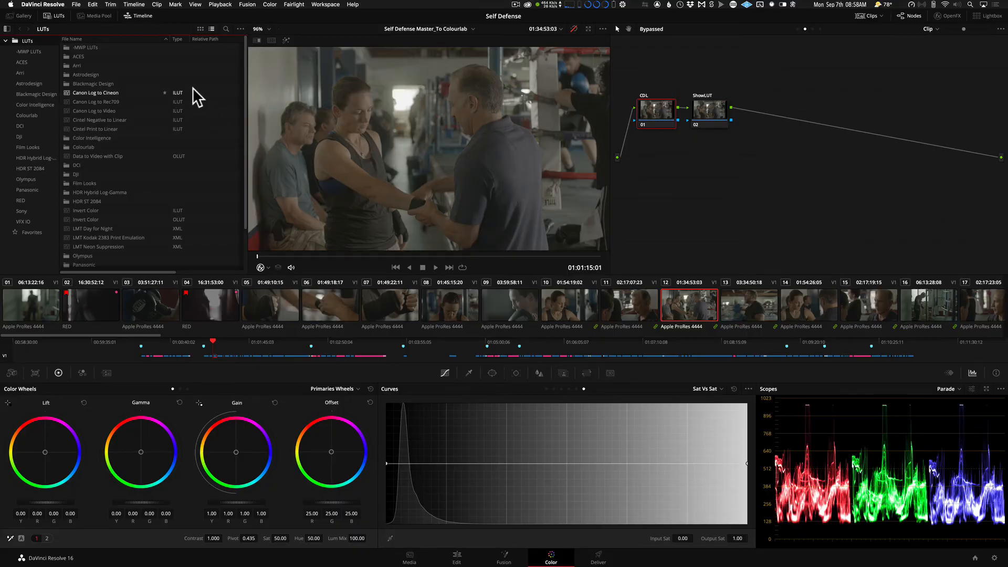
key("super+Tab")
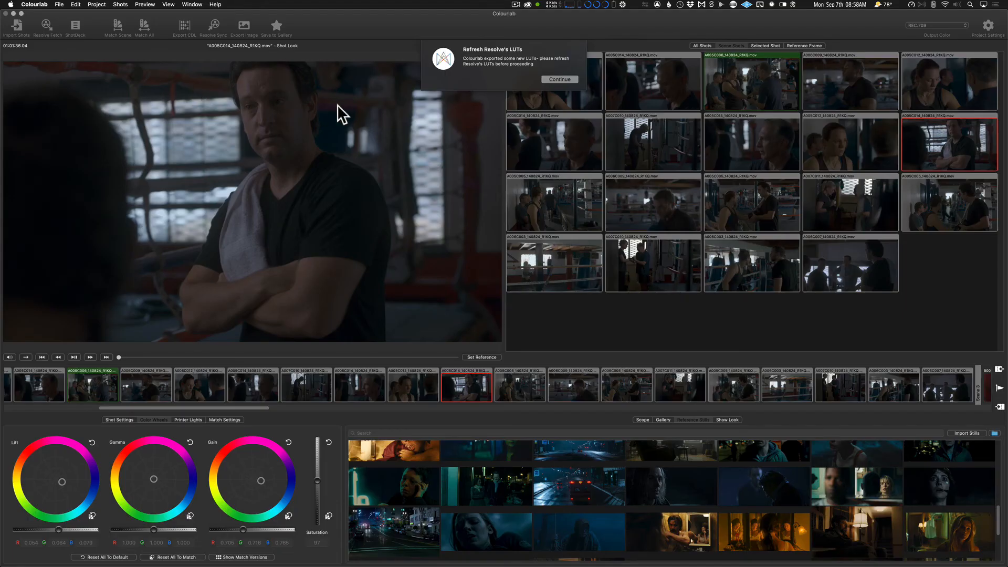
left_click(571, 77)
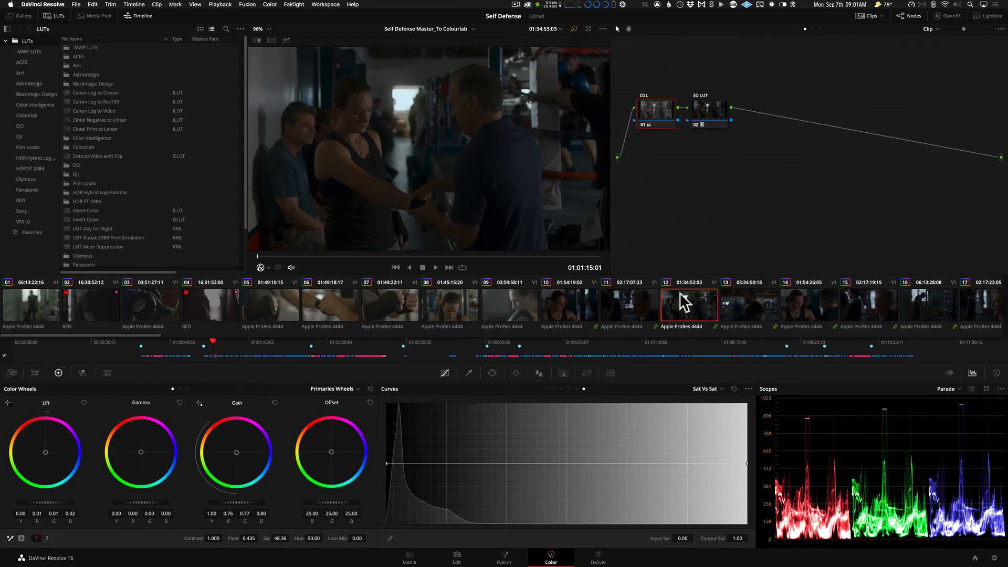
Check the synced grades on the gym scene clips in DaVinci Resolve, including clips 14, 15, 16, 26 and 27.
left_click(792, 304)
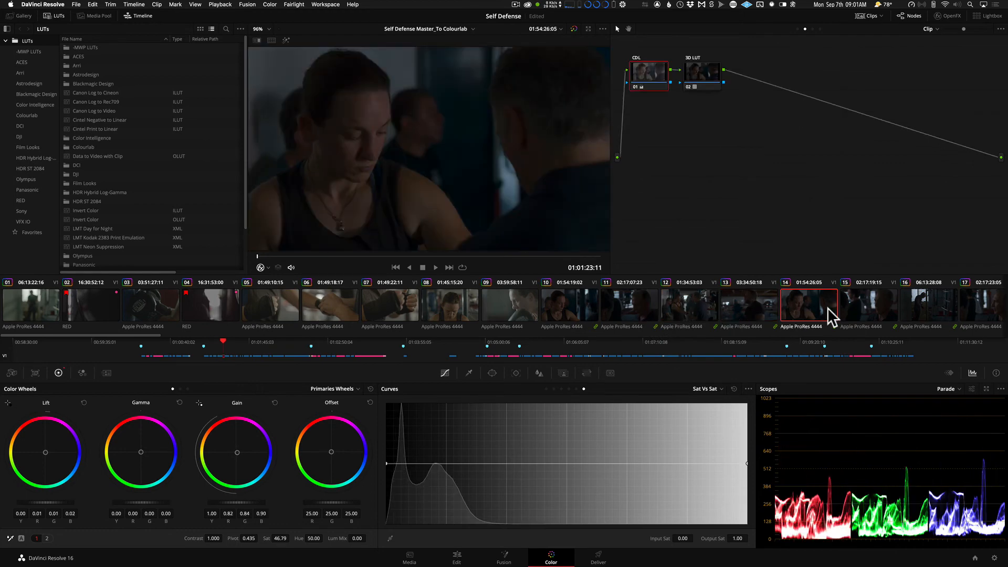
left_click(856, 306)
left_click(919, 307)
scroll(922, 310, "down", 5)
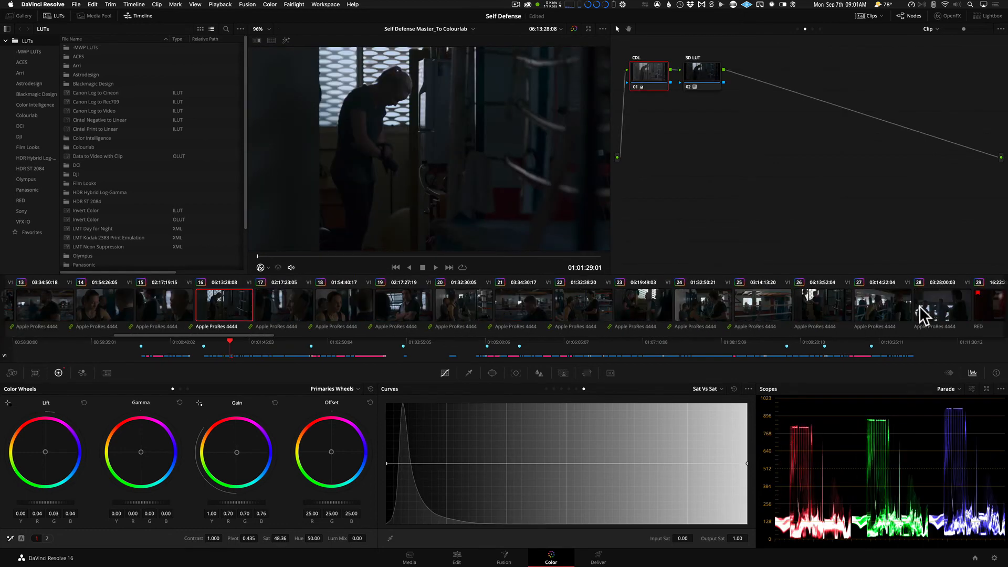
left_click(779, 309)
left_click(817, 309)
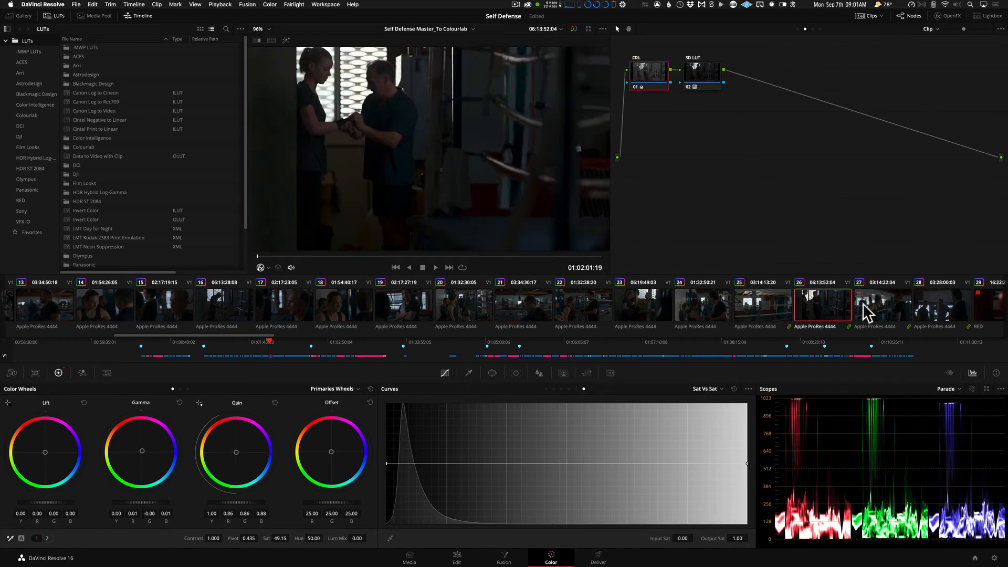
left_click(877, 312)
Check the synced grades on the night street clips from clip 86 back to clip 81.
scroll(876, 304, "down", 15)
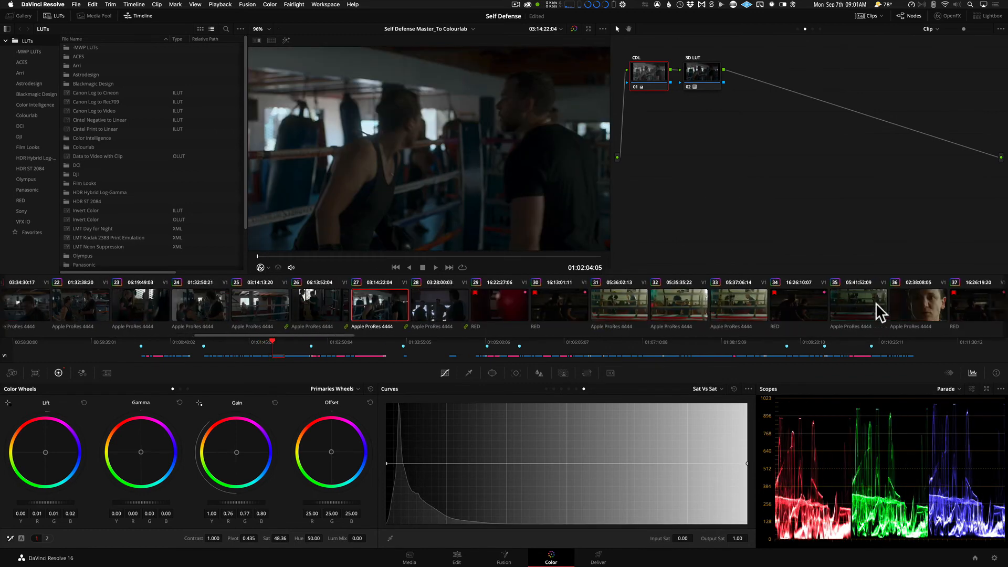
scroll(875, 303, "down", 15)
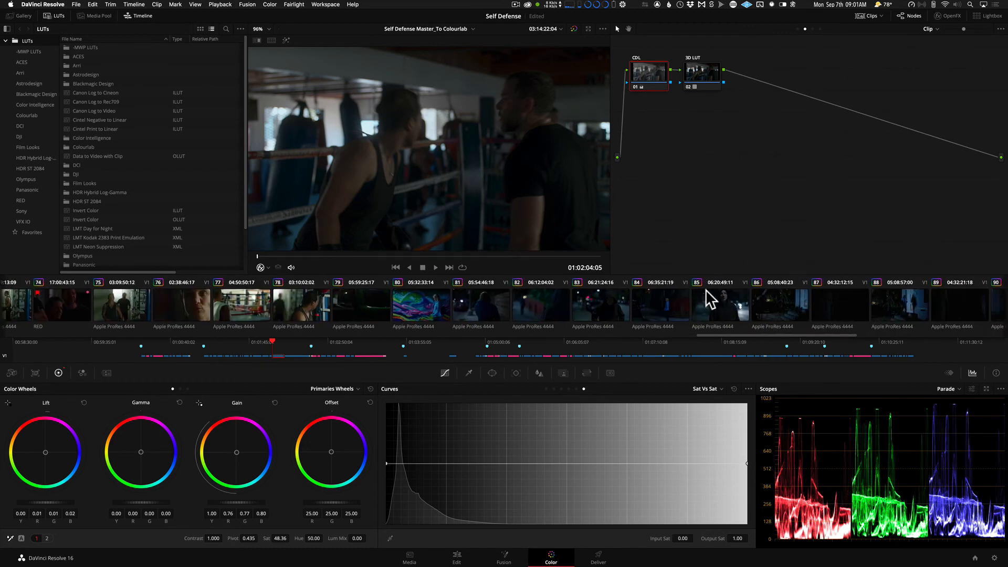
scroll(703, 299, "down", 1)
left_click(658, 302)
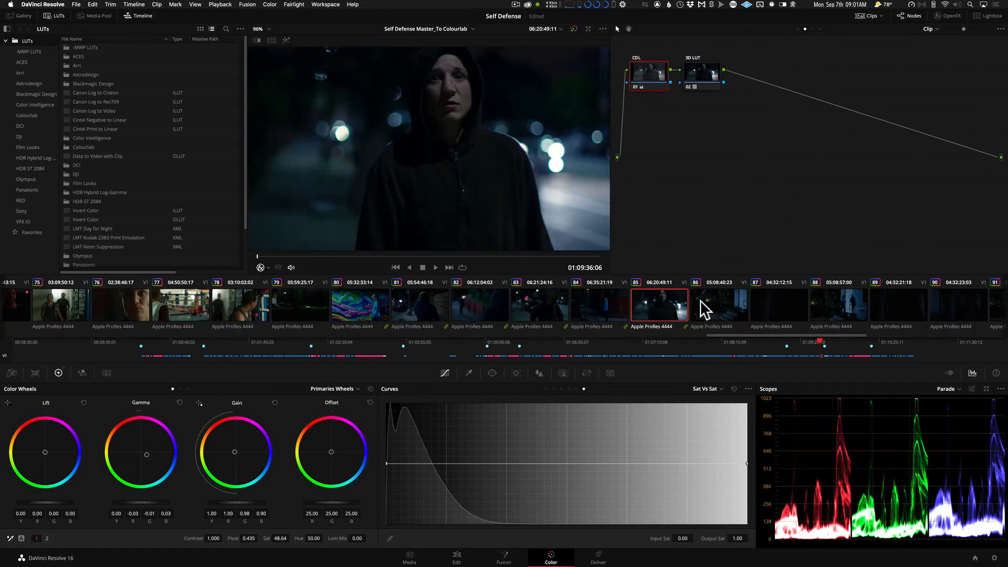
left_click(700, 301)
left_click(640, 304)
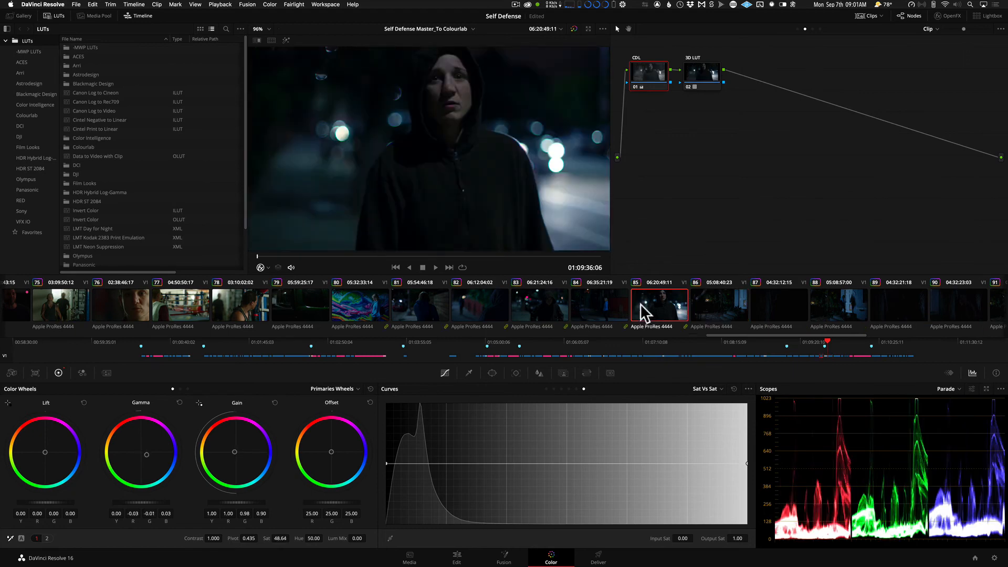
left_click(603, 310)
left_click(555, 306)
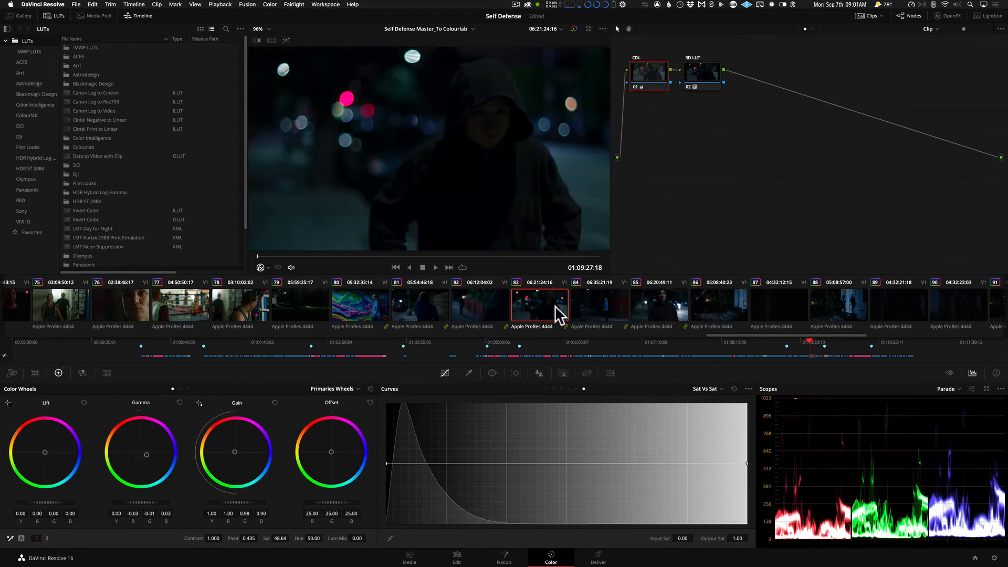
left_click(487, 300)
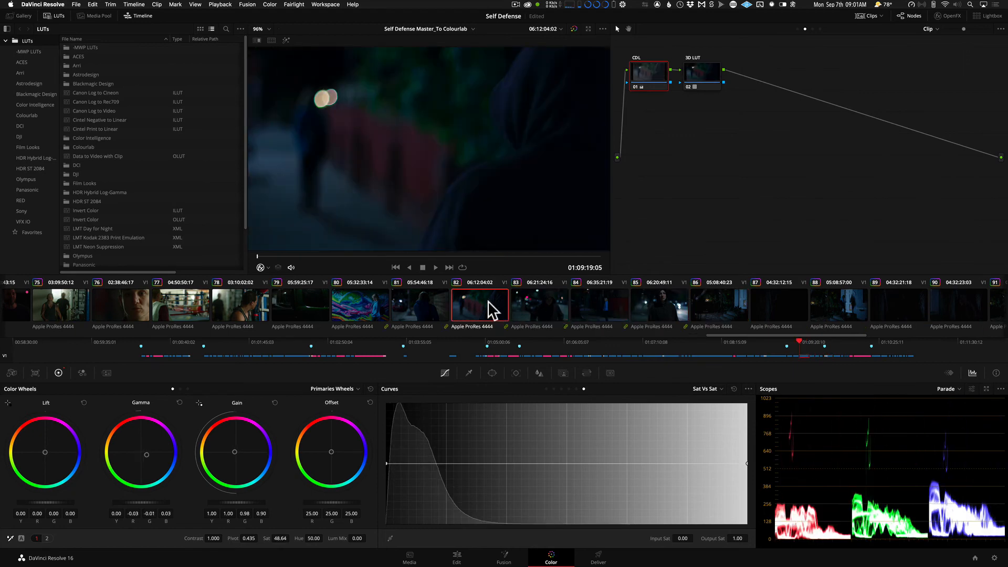
left_click(430, 310)
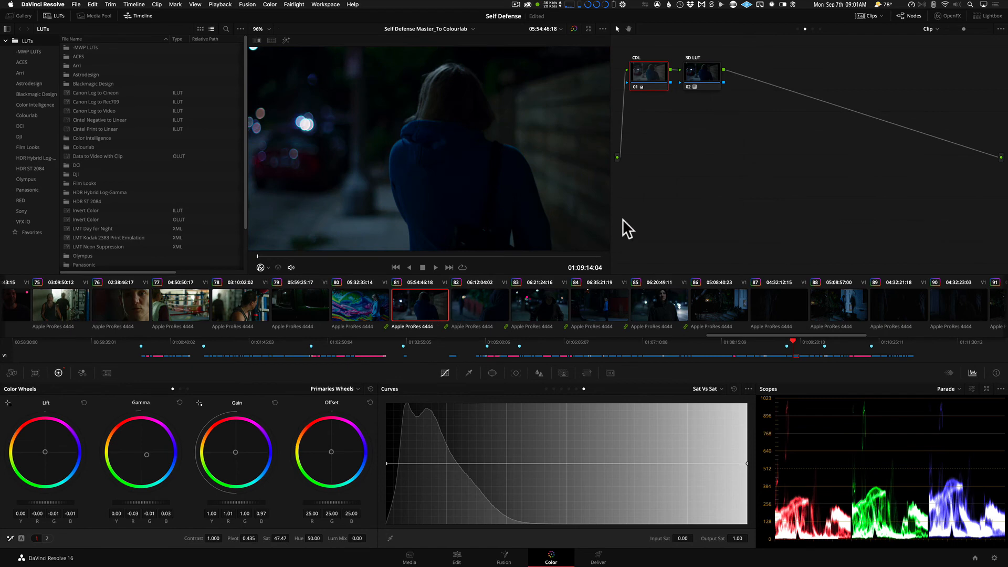
Move clip 81's CDL and 3D LUT nodes lower in the node graph, side by side in one row.
left_click_drag(657, 74, 667, 131)
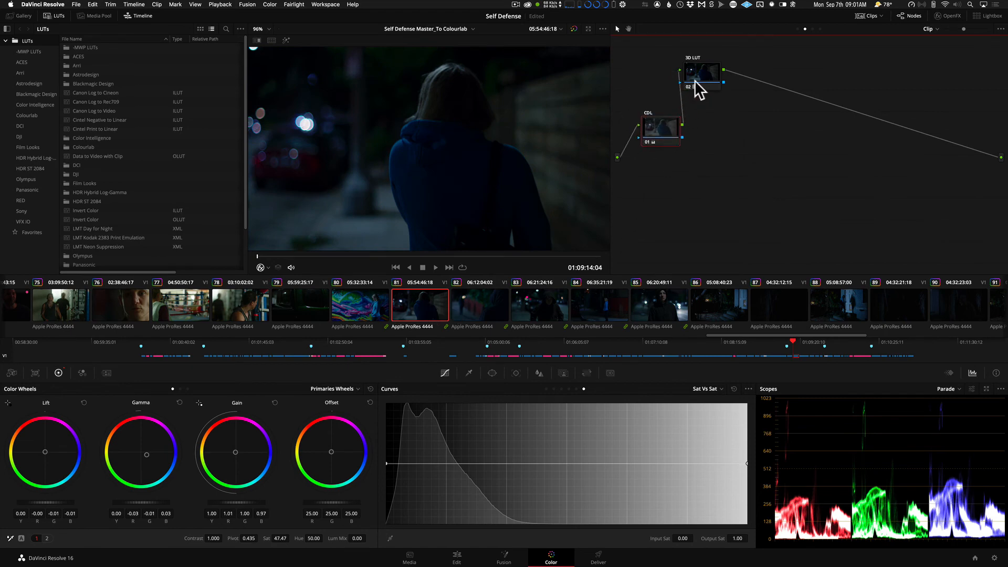
left_click_drag(694, 79, 711, 122)
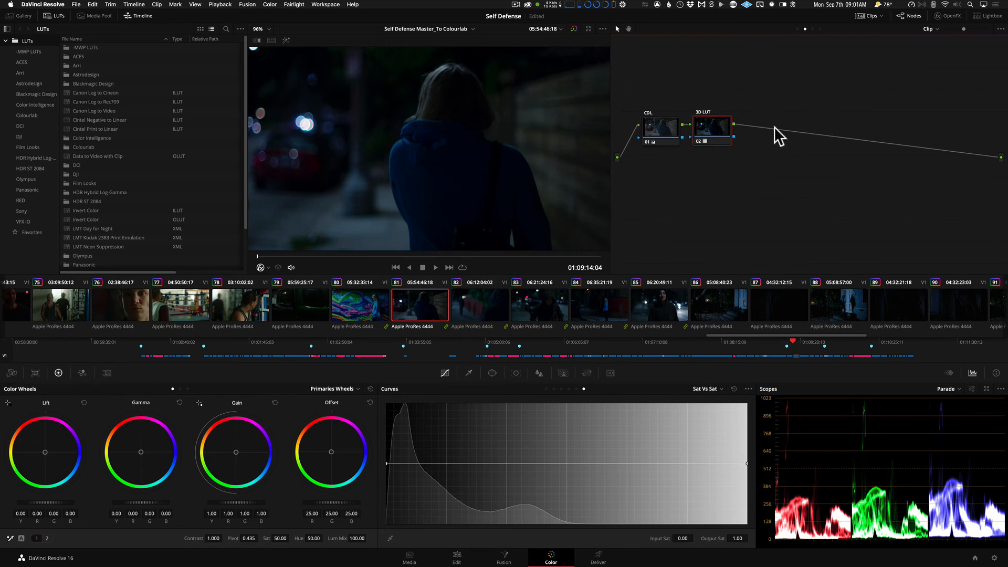
Set grade copying to preserve 2 nodes and apply the FIXED TREE SIMPLE power grade to all clips.
left_click(25, 16)
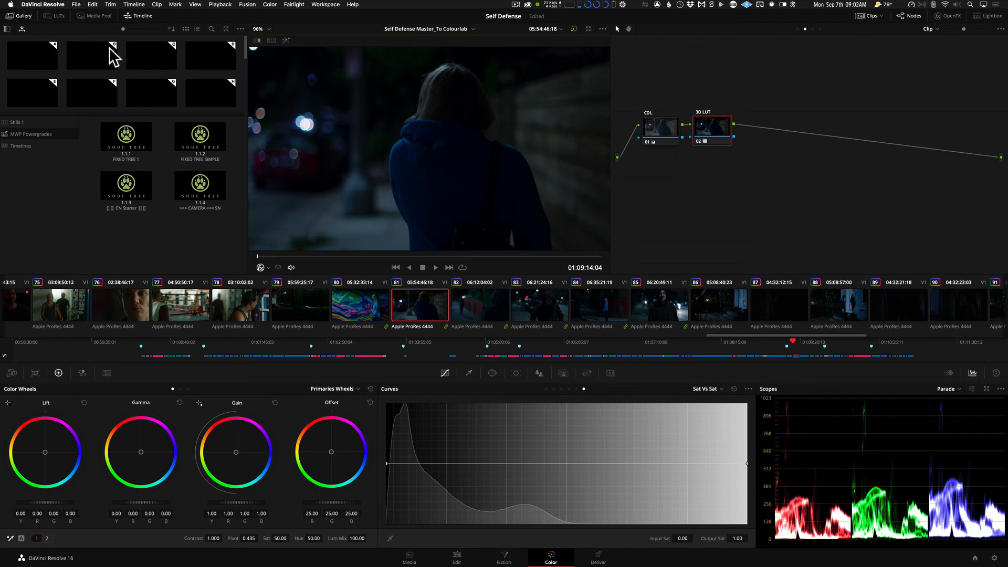
right_click(163, 155)
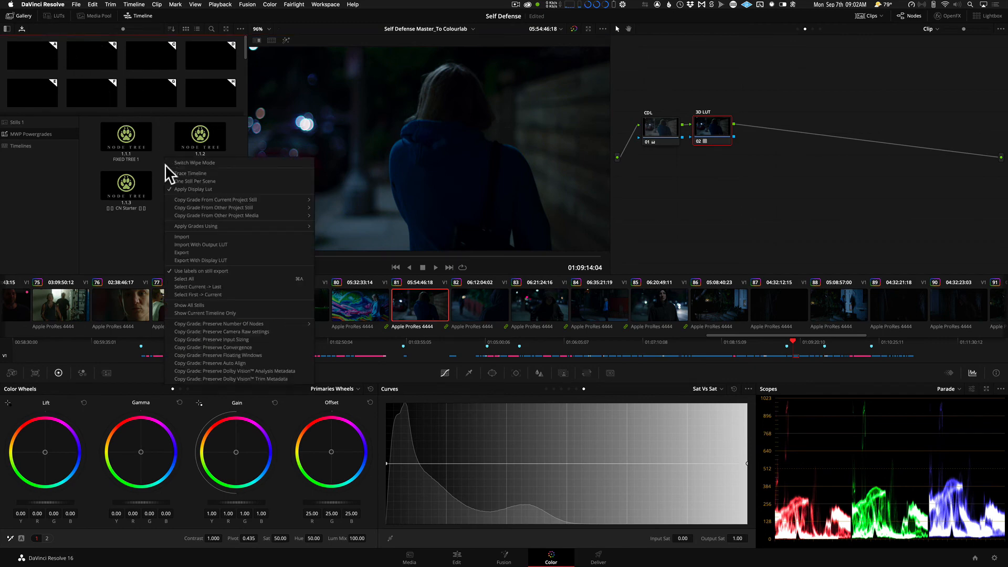
mouse_move(270, 323)
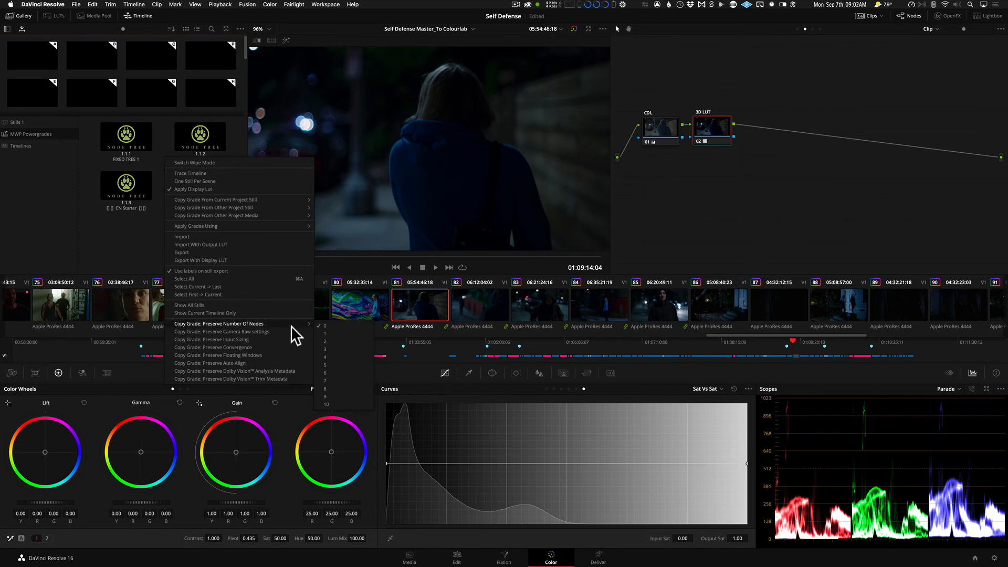
left_click(329, 340)
left_click(480, 303)
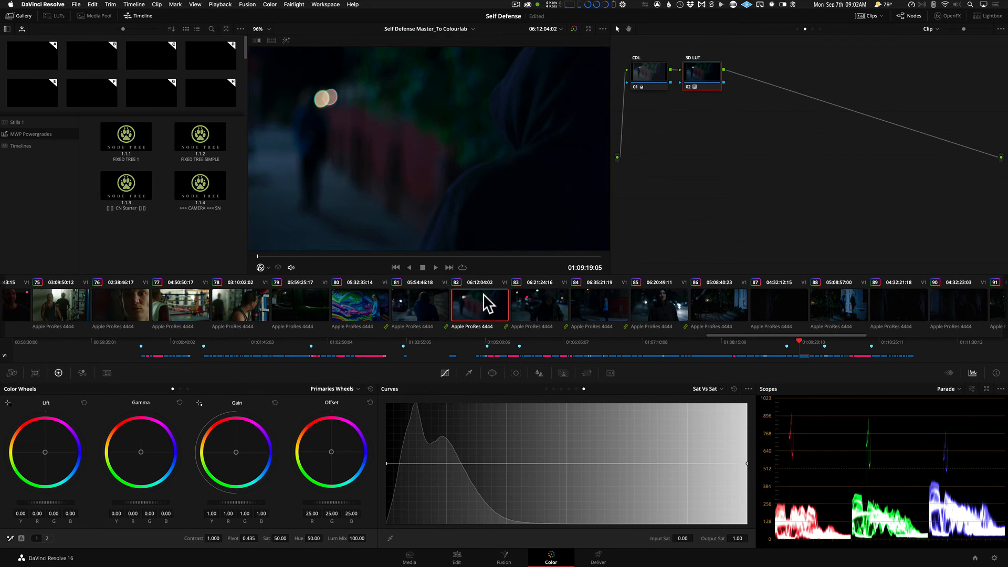
key("super+a")
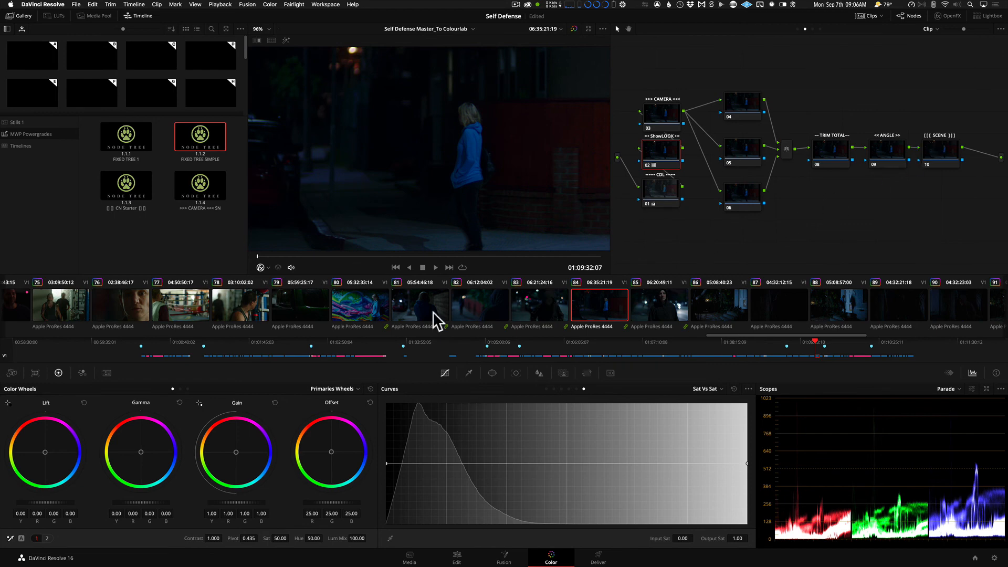
Inspect the CDL node's corrections on clip 84, and switch back to Colourlab.
left_click(663, 195)
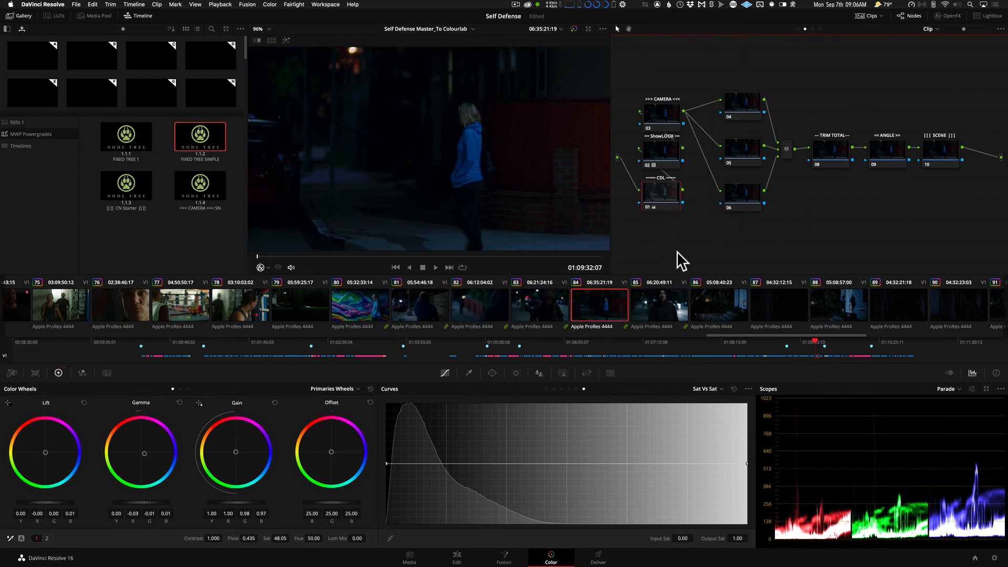
key("super+Tab")
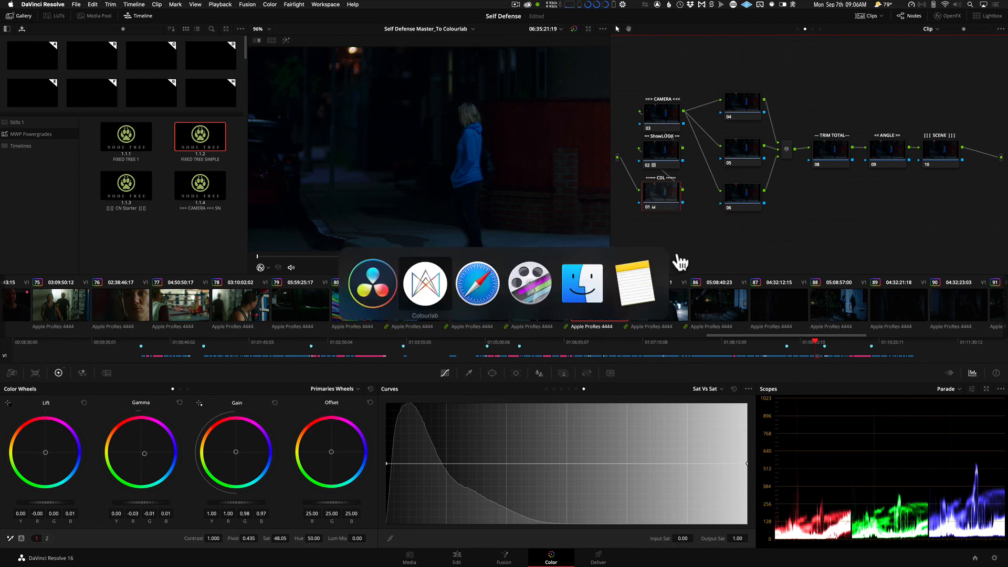
left_click(424, 289)
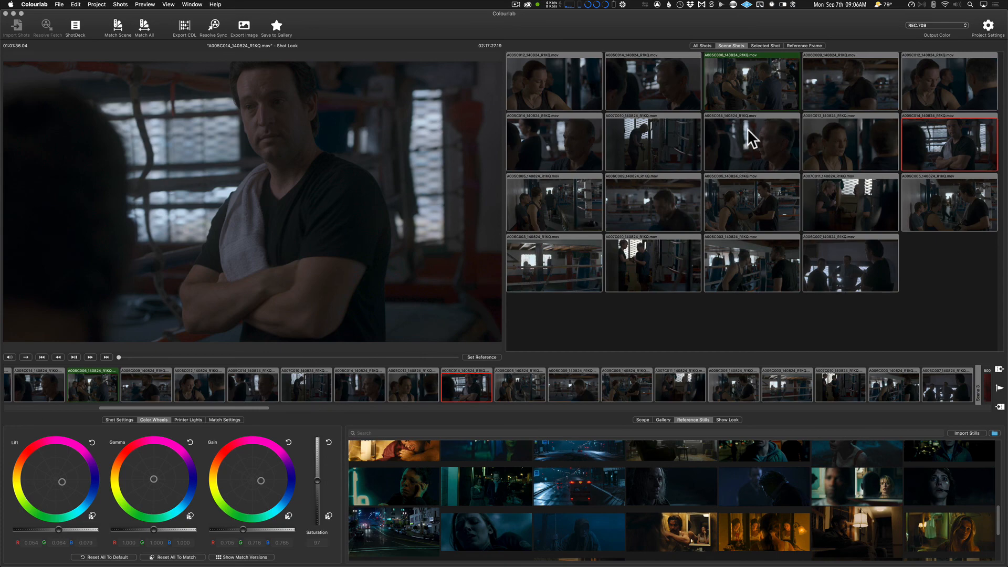